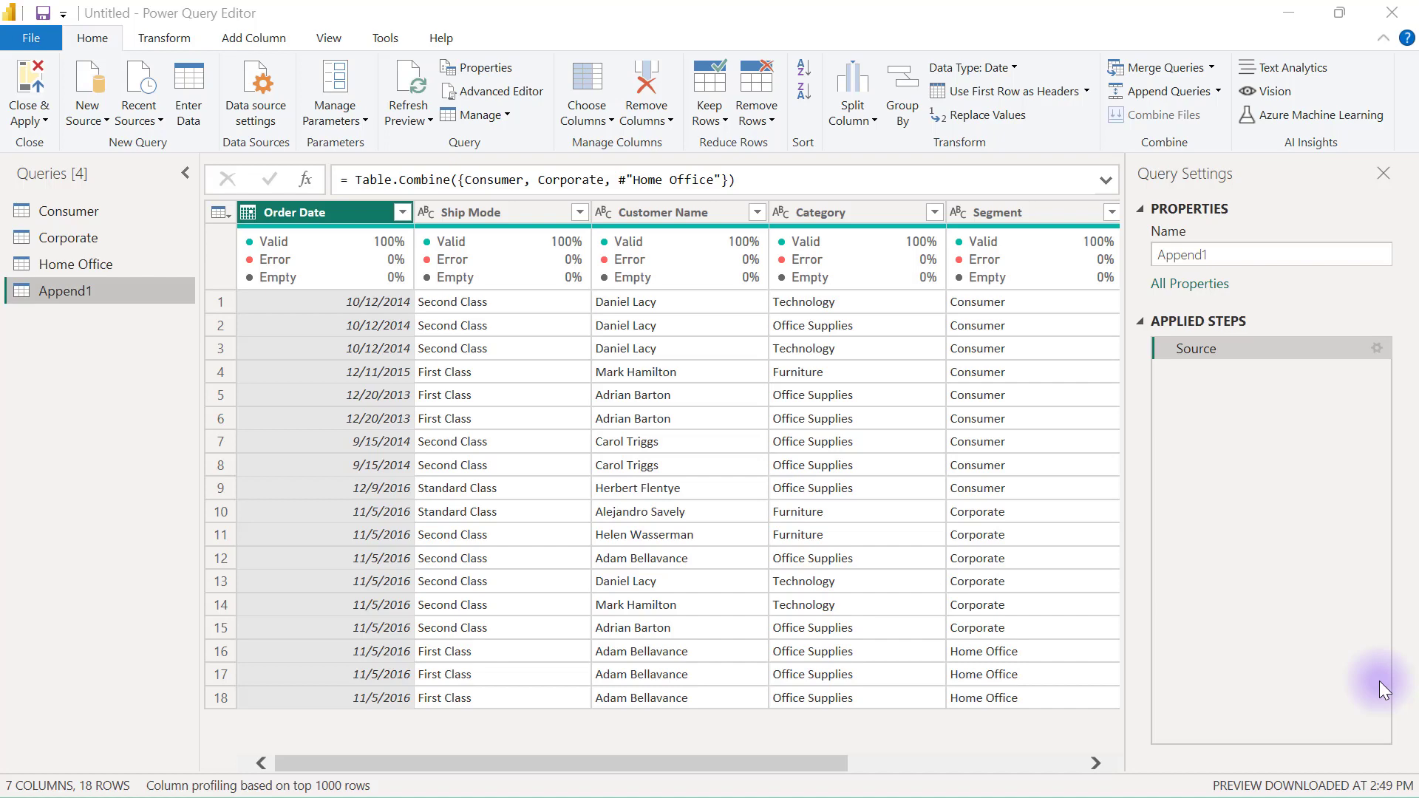
Step: Switch to the Excel source workbook and compare where the Sales column sits in the Corporate, Home Office and Consumer sheets
key(alt+Tab)
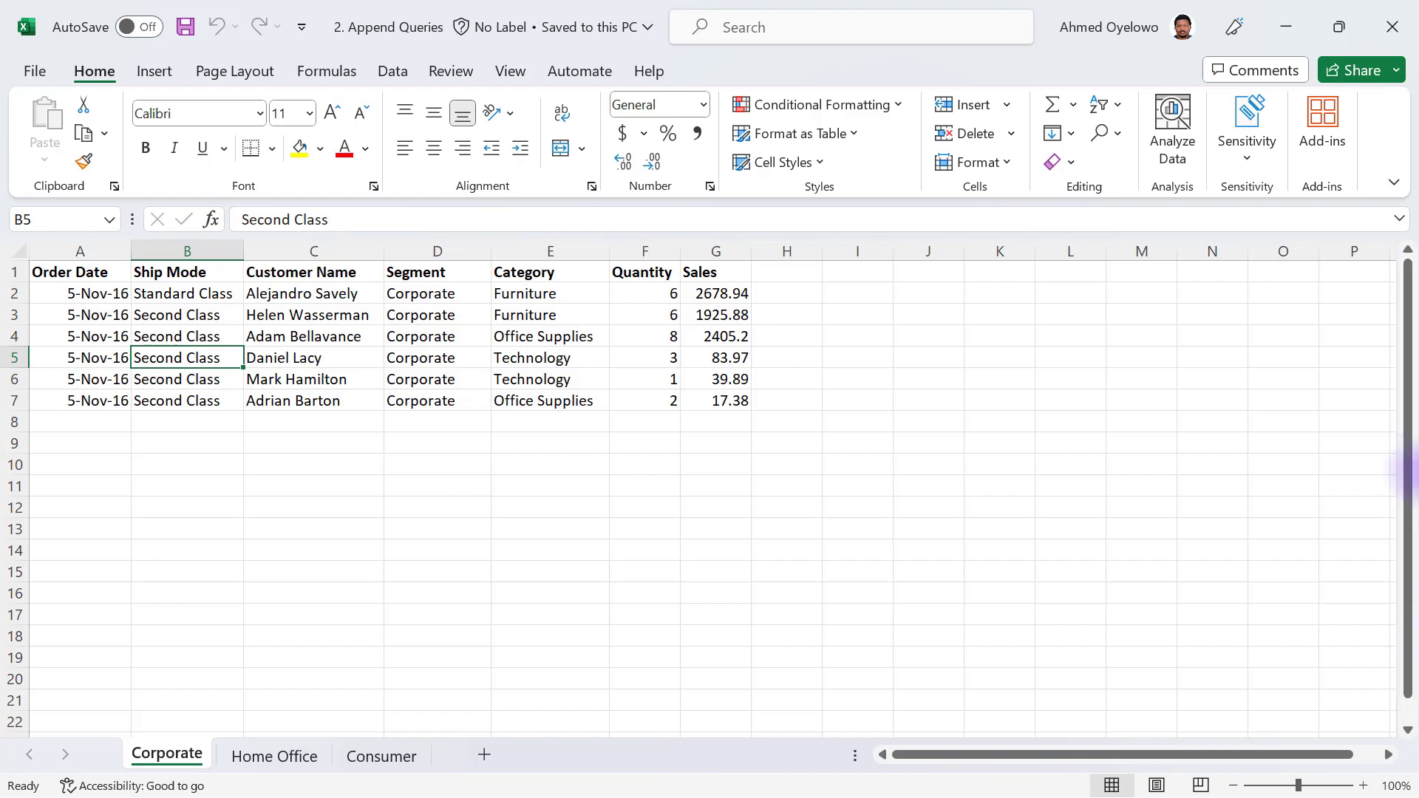
click(716, 248)
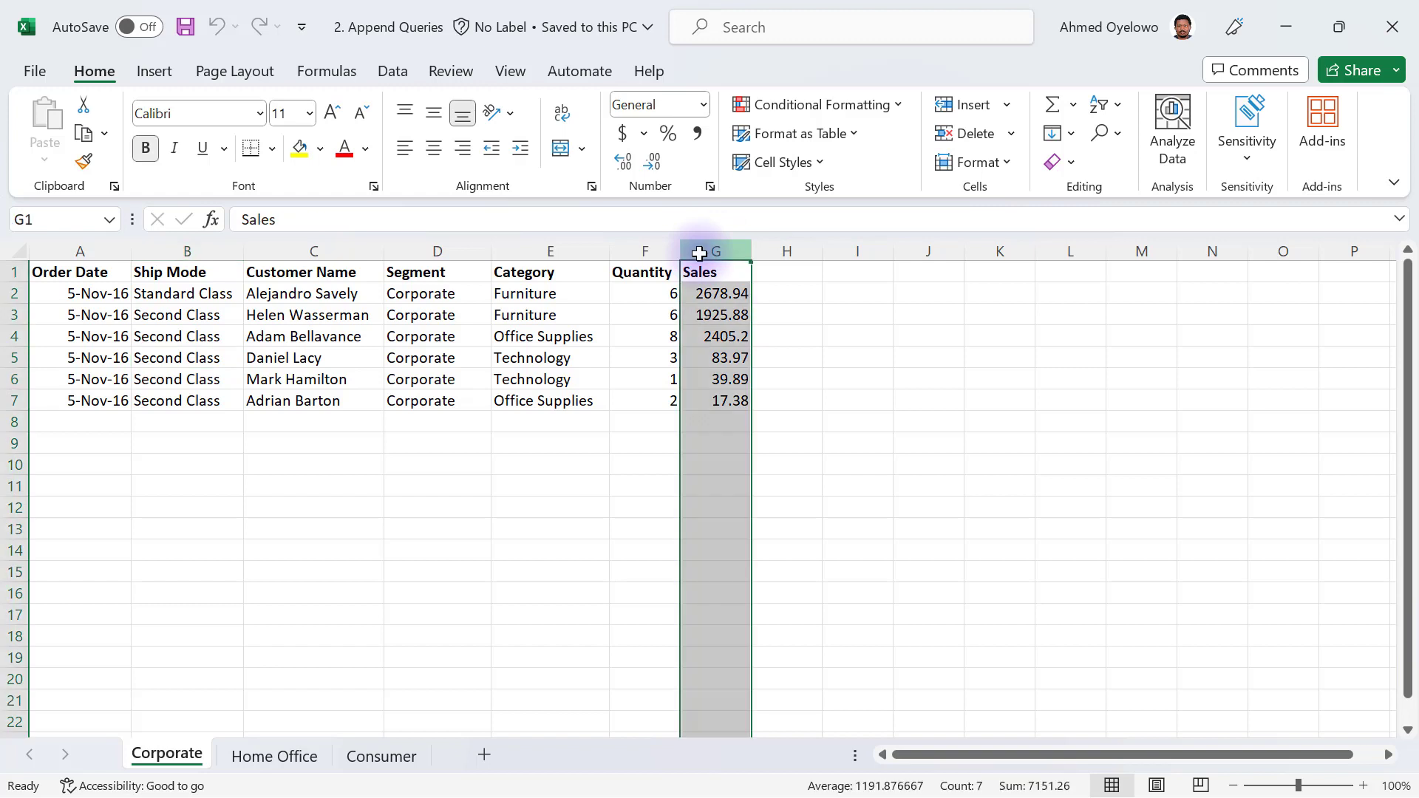
click(276, 761)
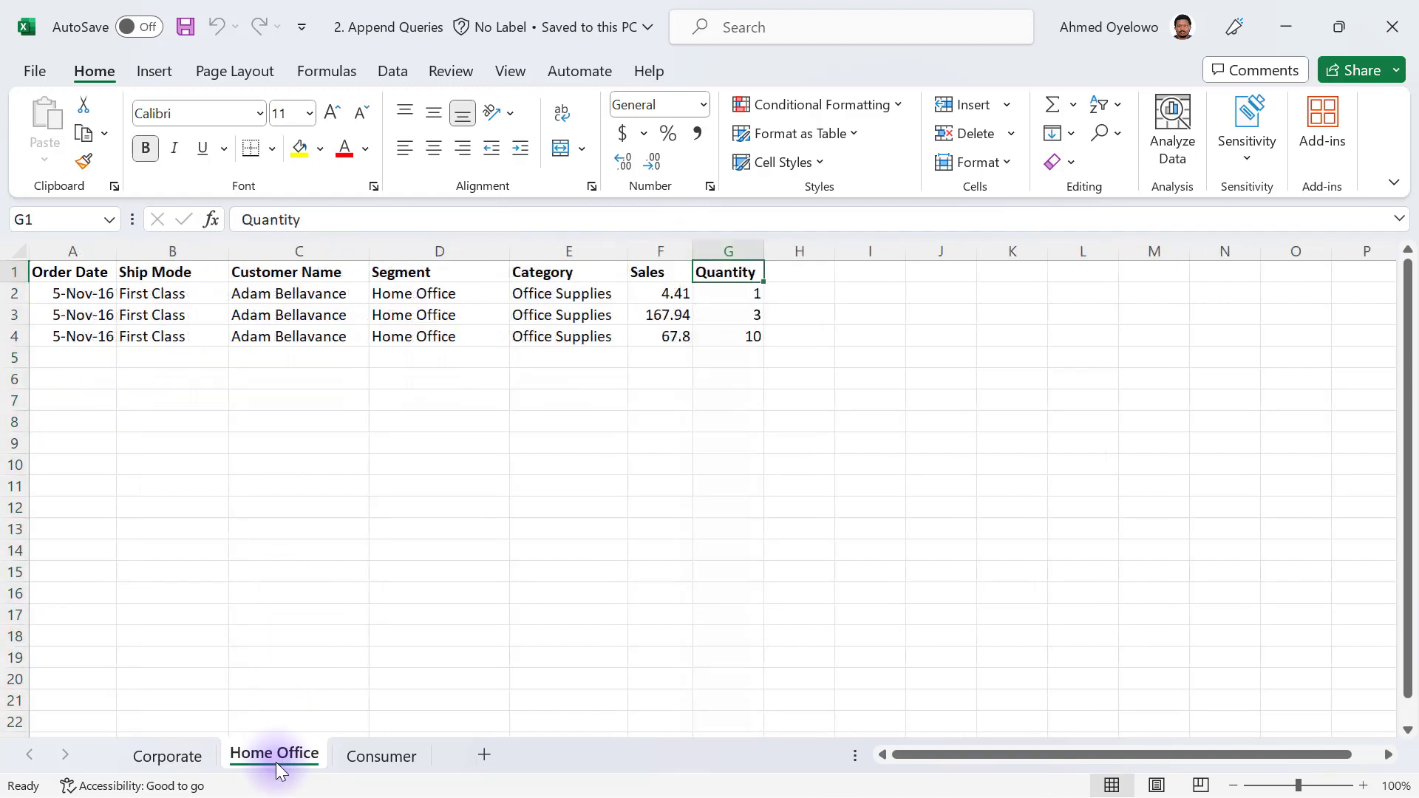
click(658, 256)
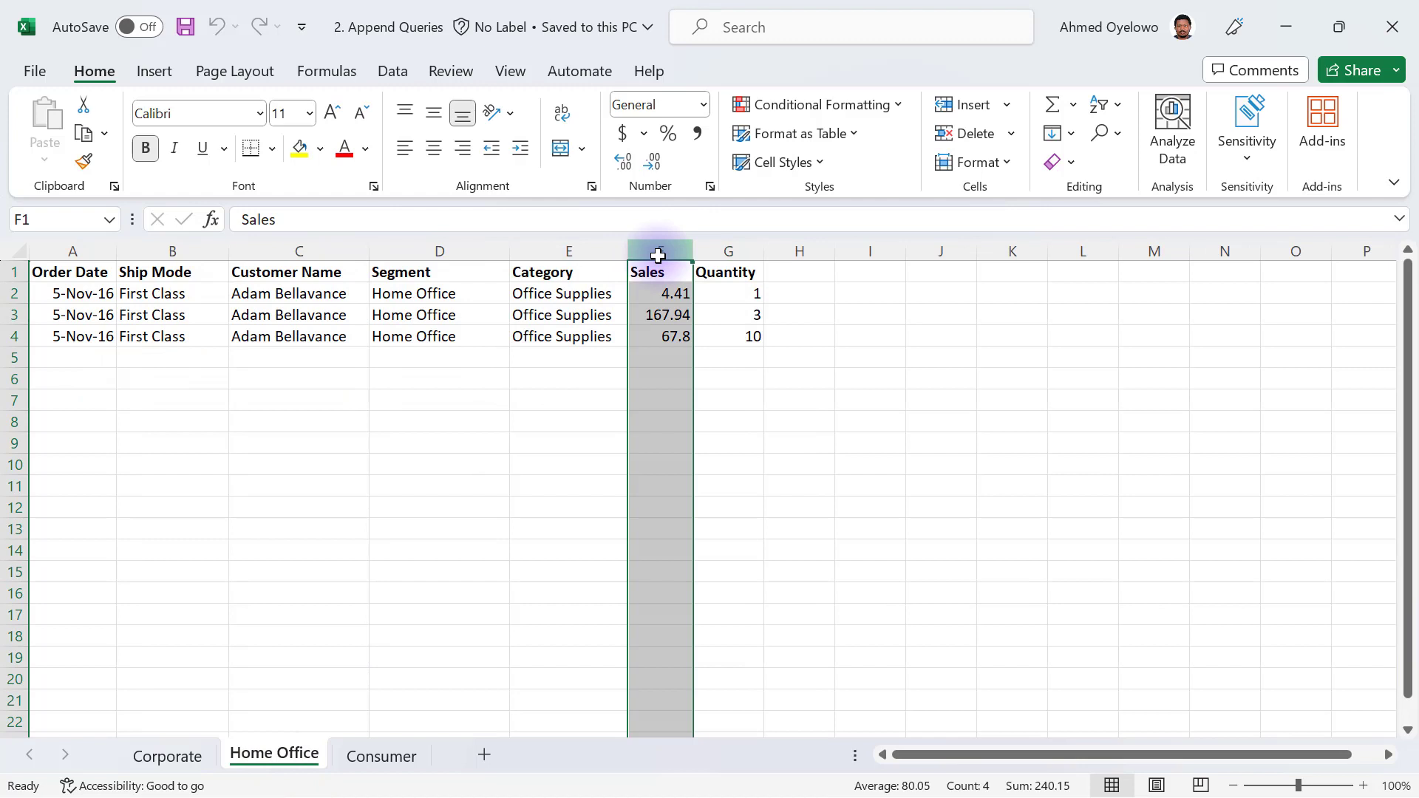
click(382, 757)
click(591, 247)
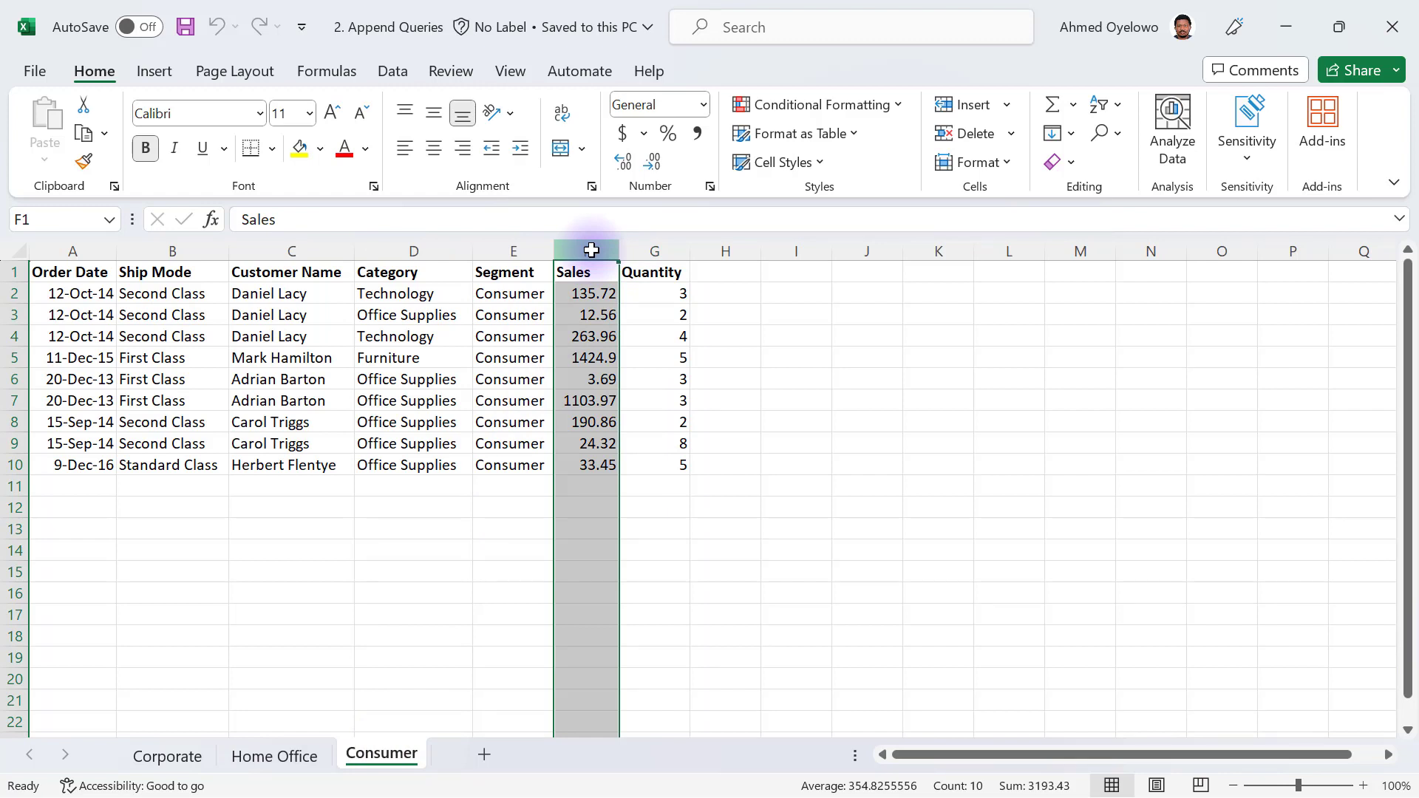
click(589, 399)
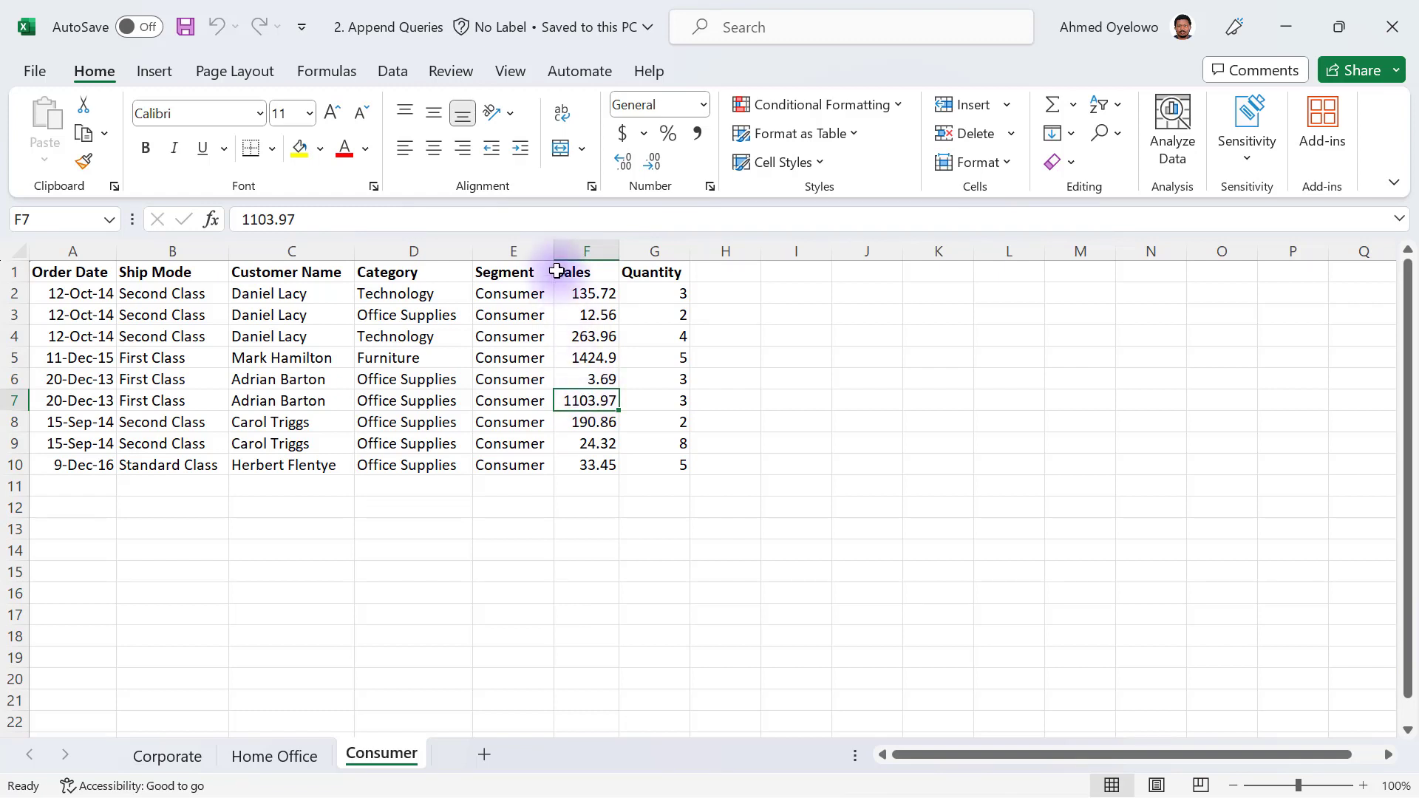
Step: Compare the fifth column of the Consumer, Home Office and Corporate sheets to check the Segment and Category order
click(524, 250)
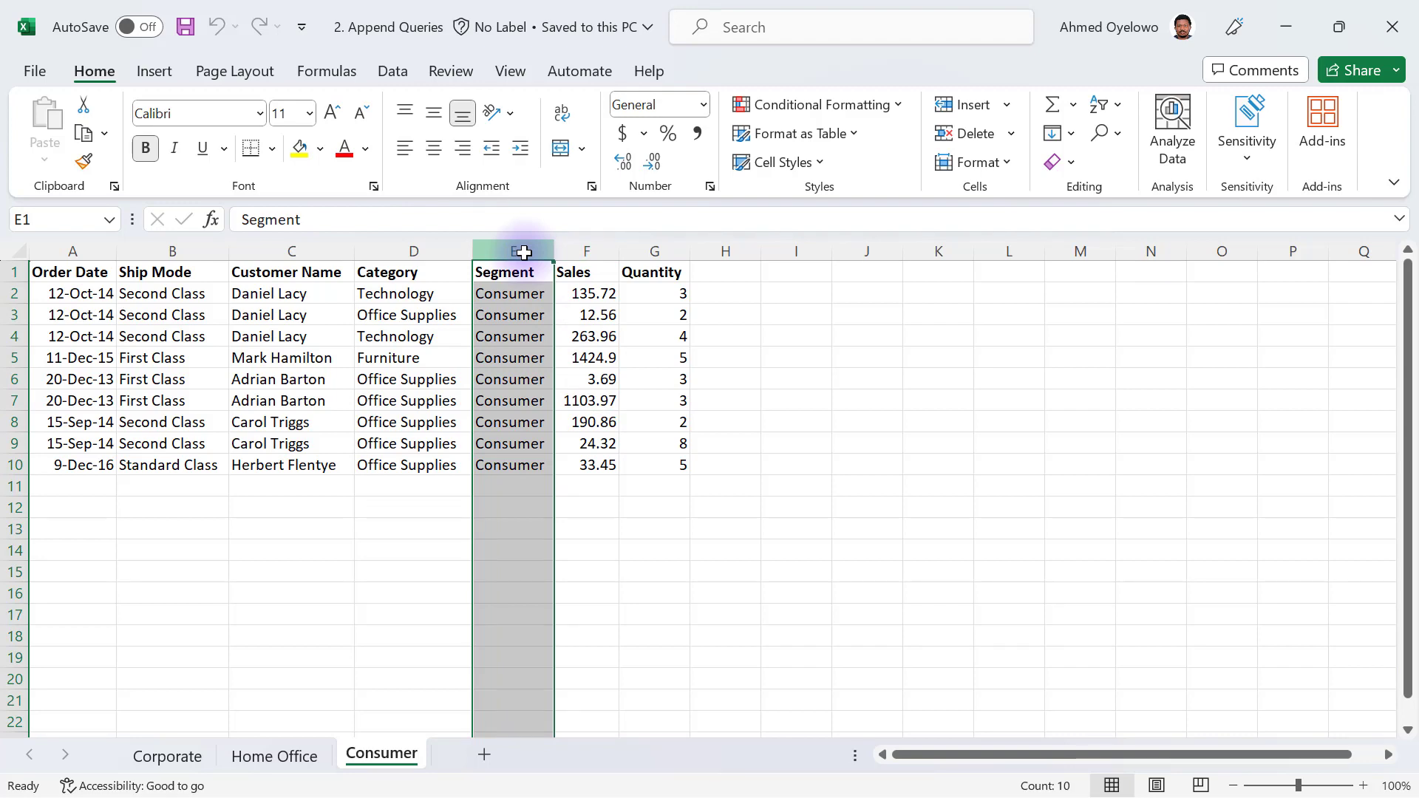
click(266, 755)
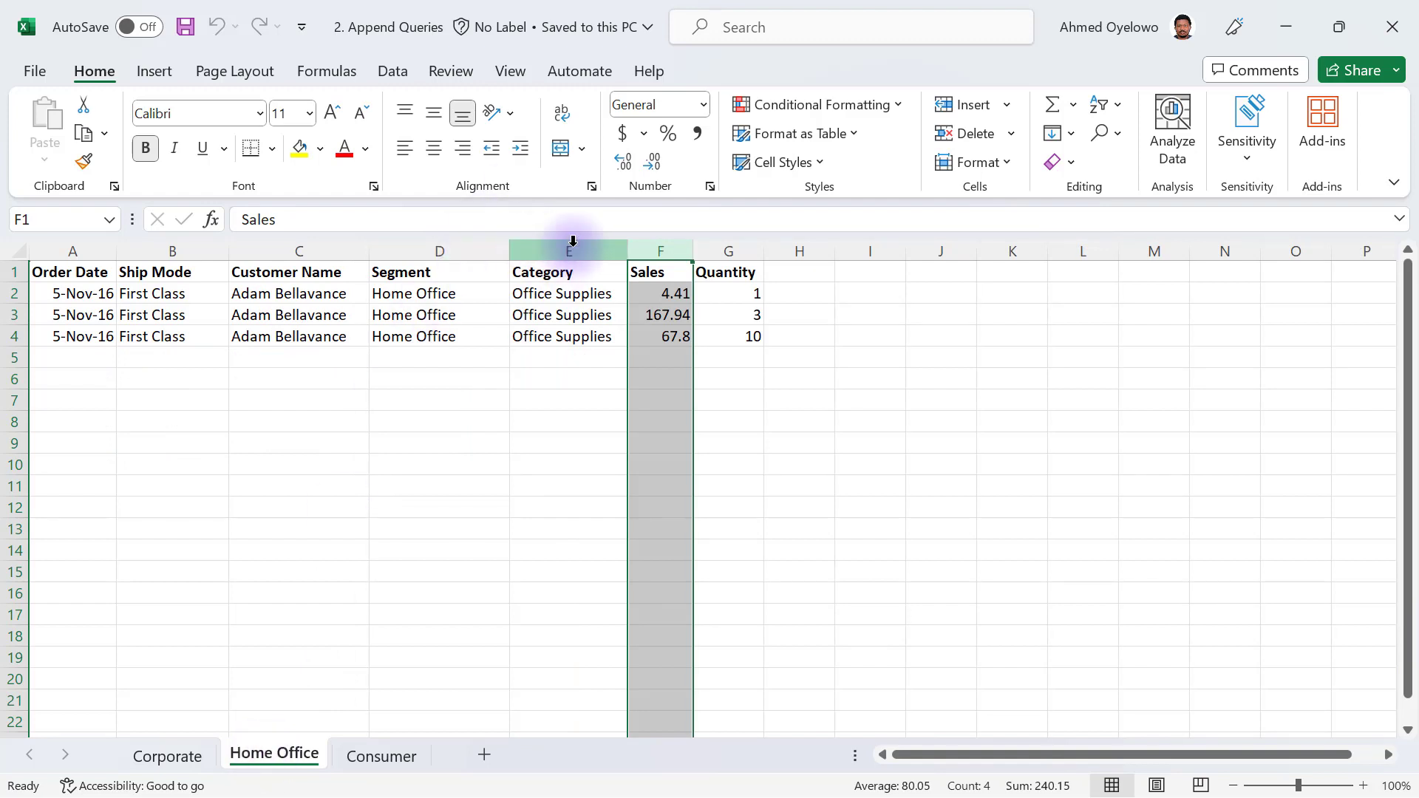
click(572, 249)
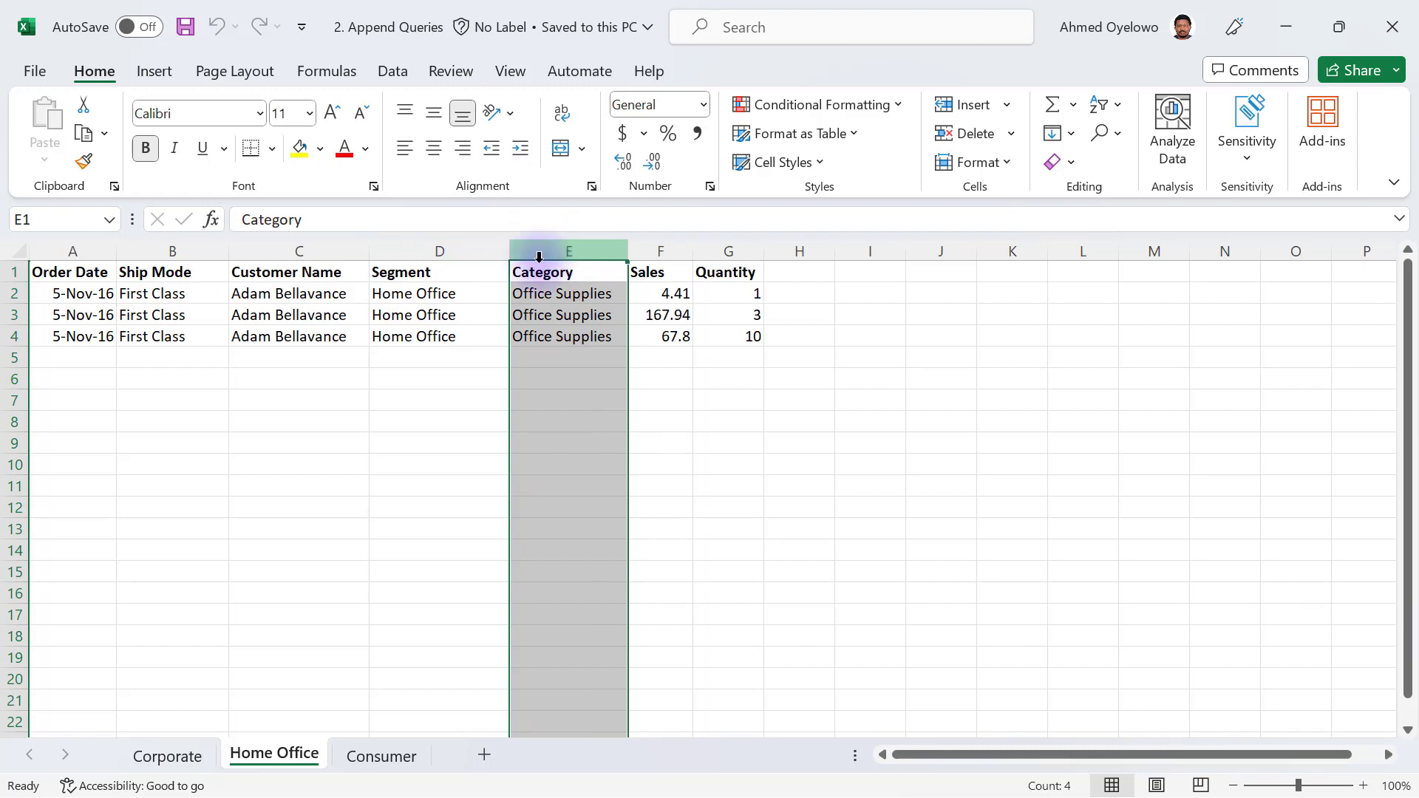
click(167, 757)
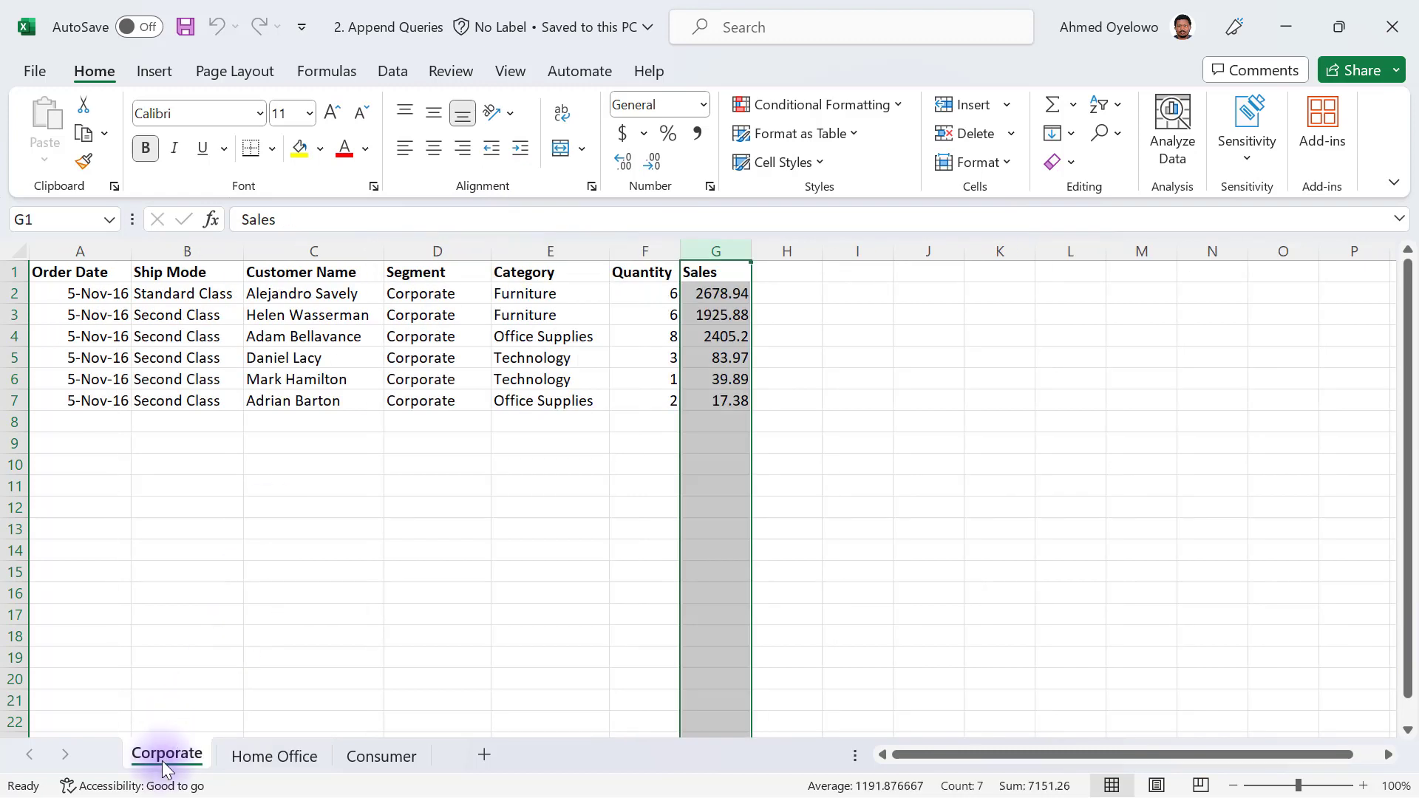
click(552, 240)
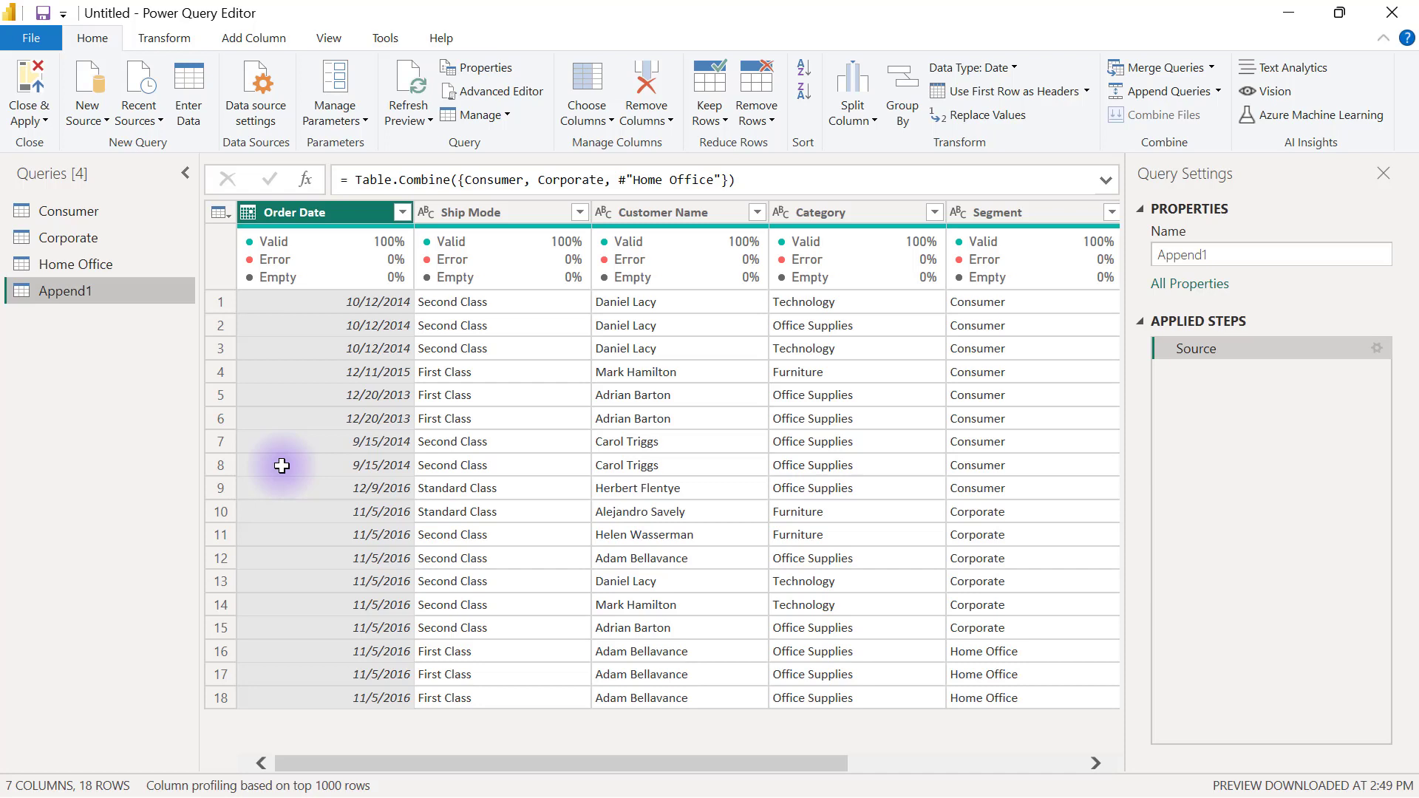
Step: Examine the name and position of the Segment column in the Consumer, Corporate and Home Office queries
click(77, 213)
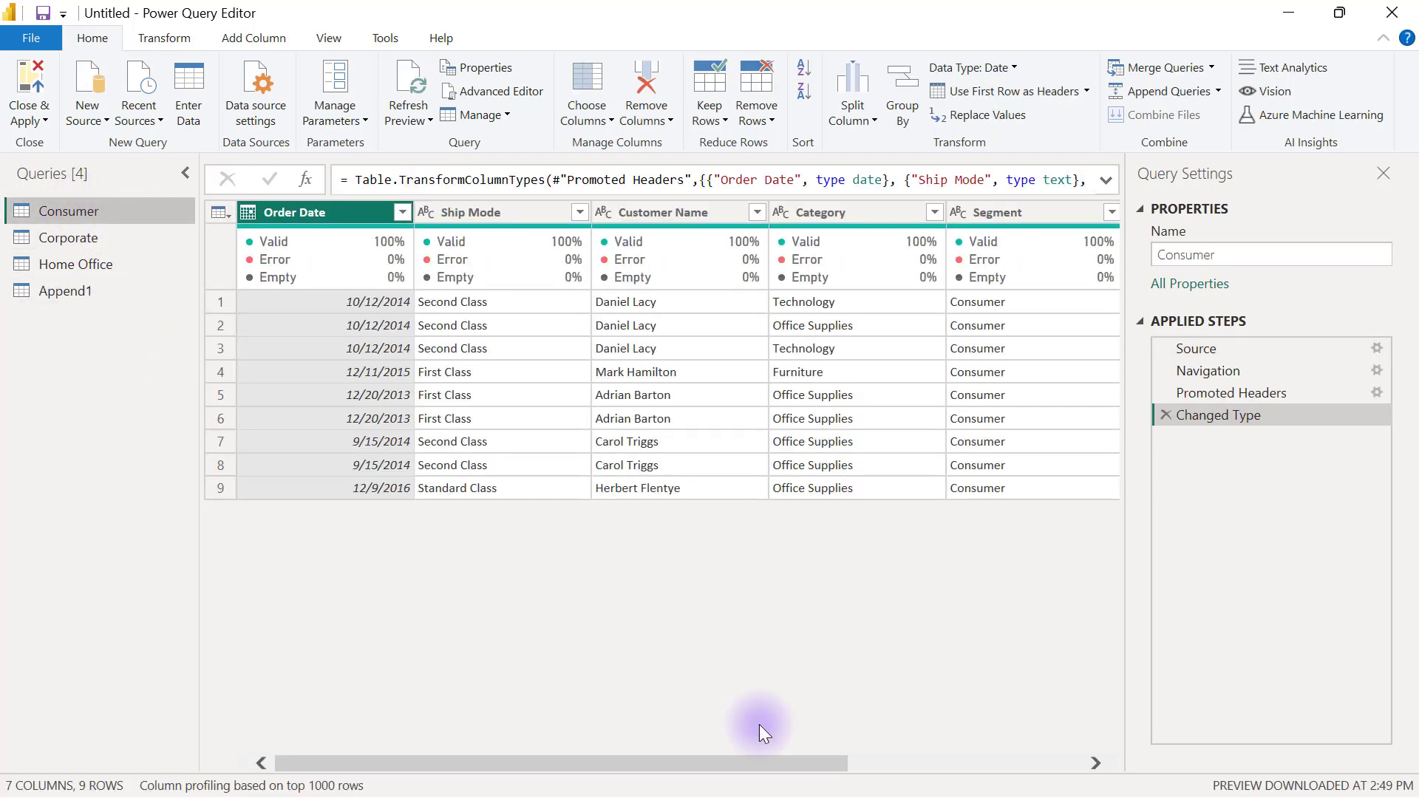
drag(782, 760, 1030, 717)
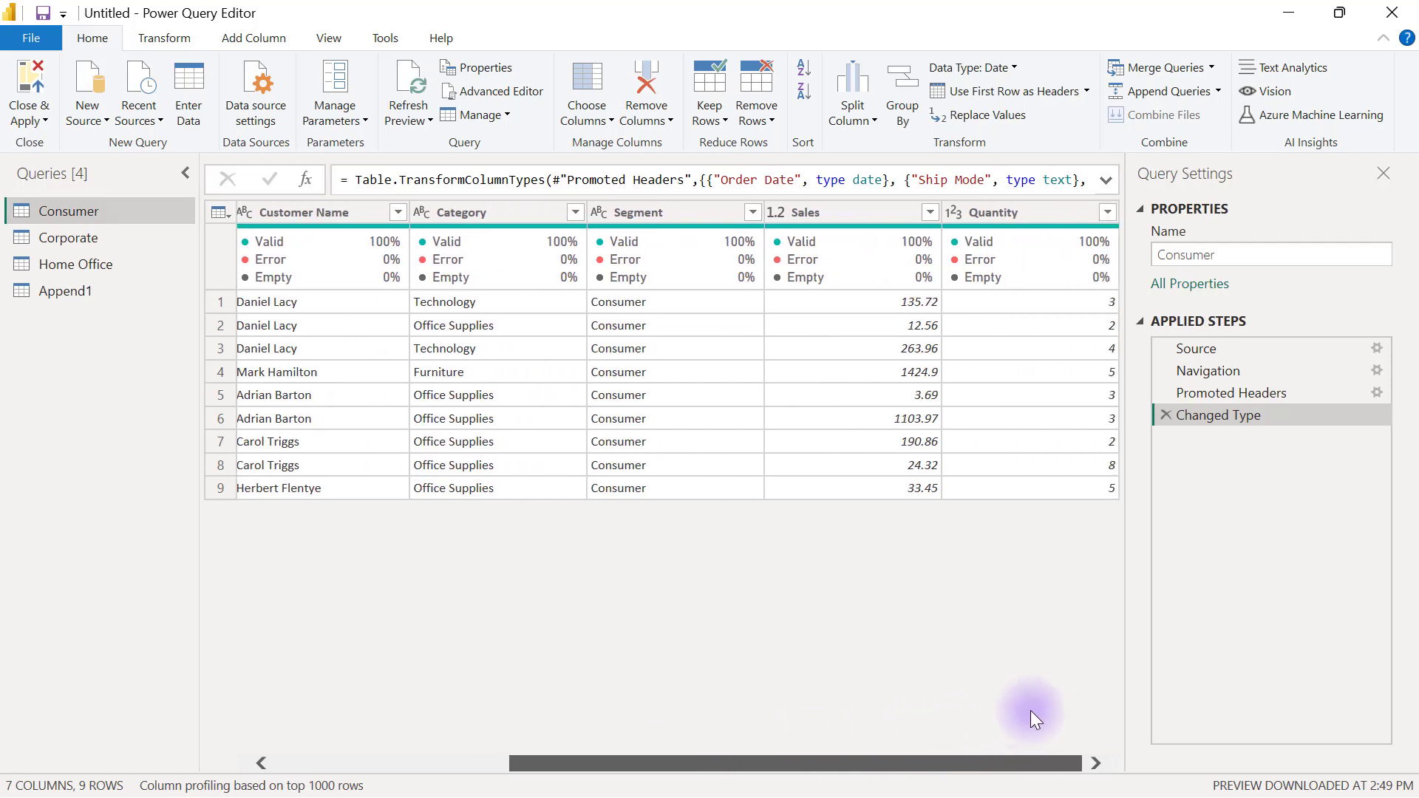
click(688, 211)
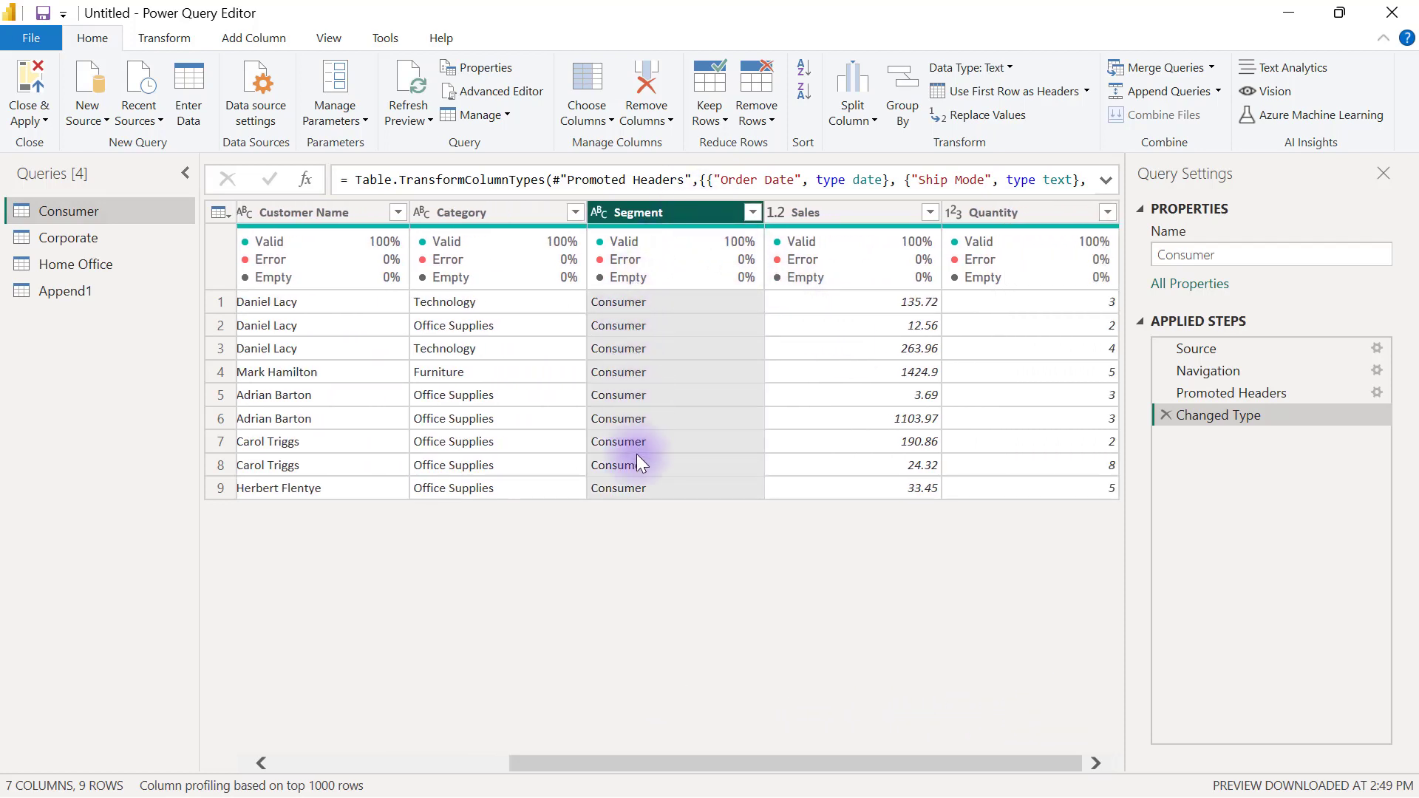
click(101, 243)
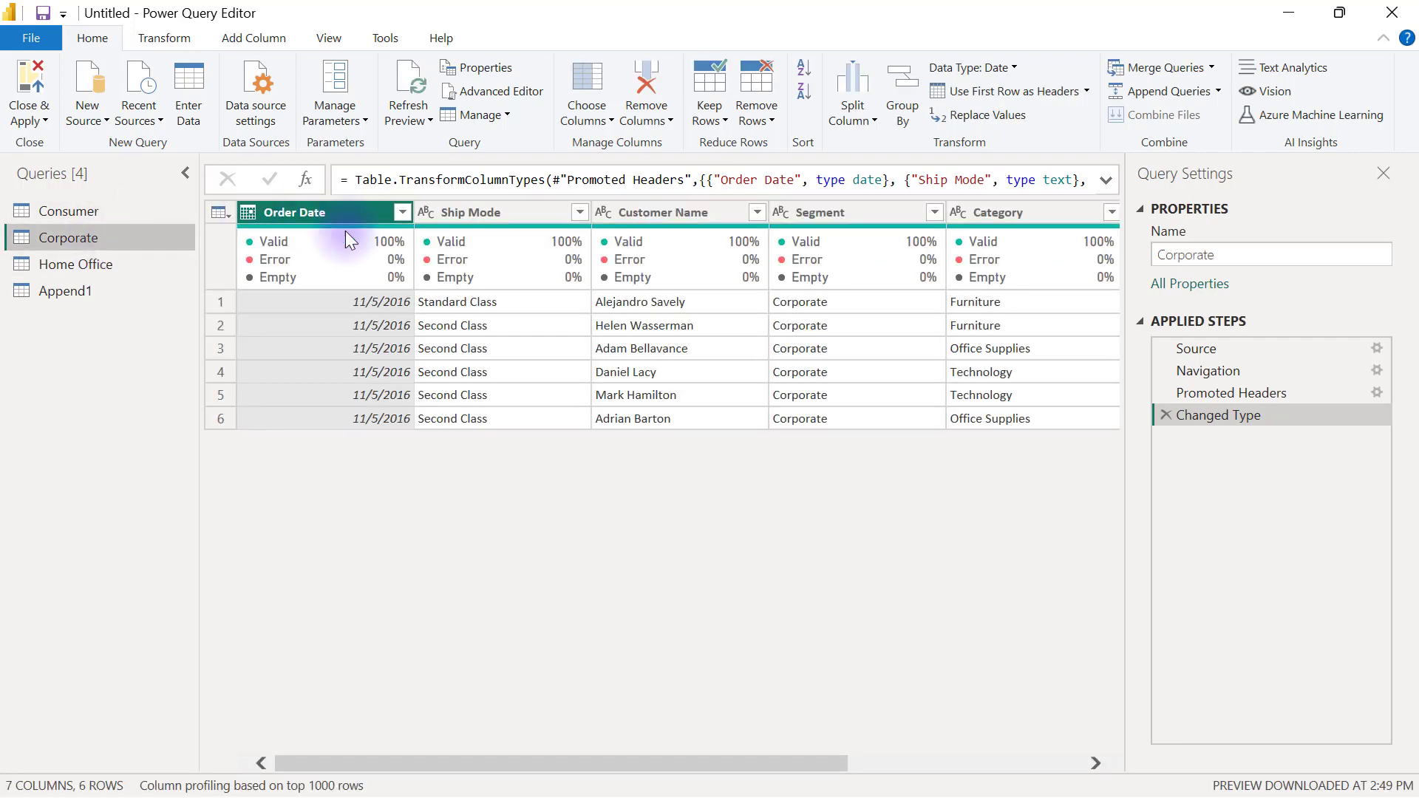
drag(671, 762, 920, 735)
click(499, 219)
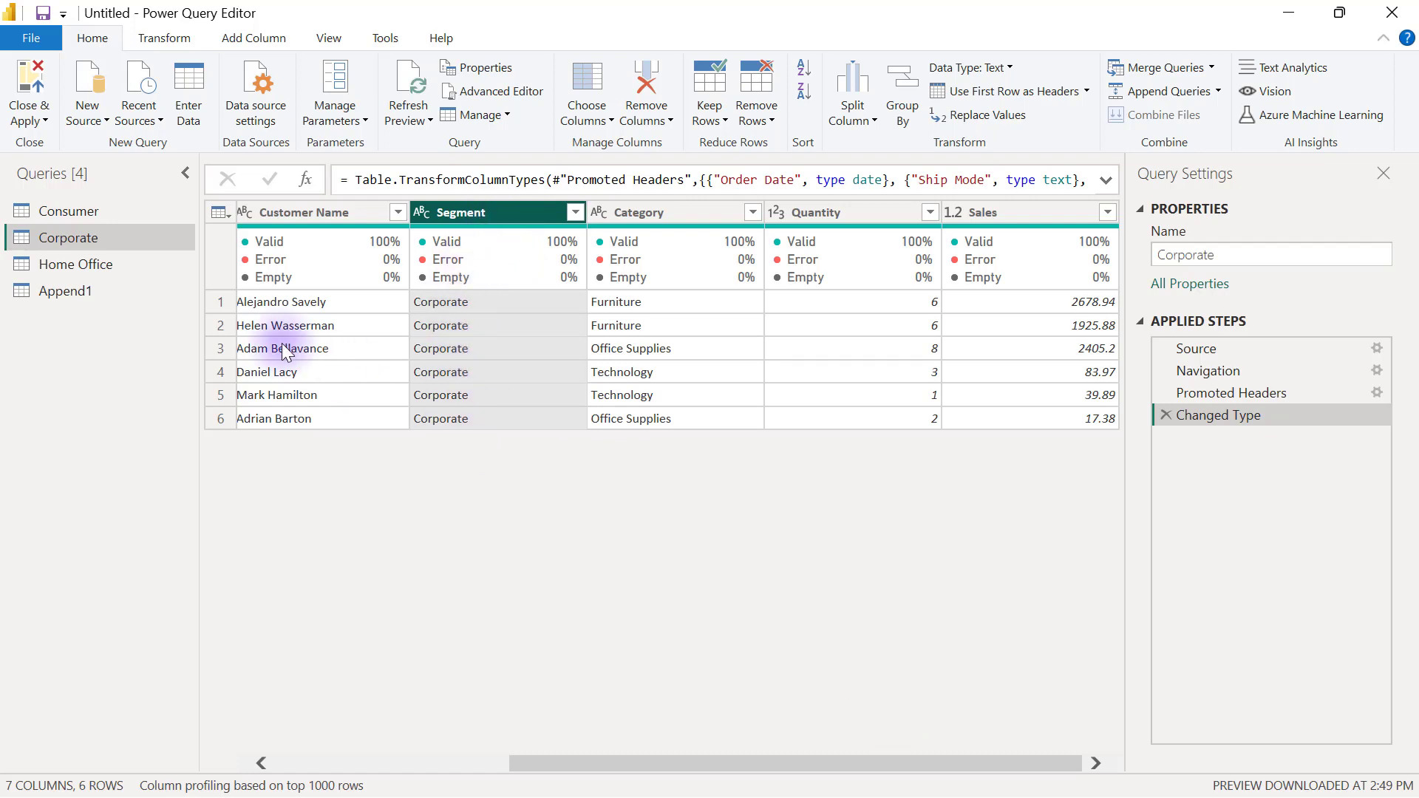
click(105, 266)
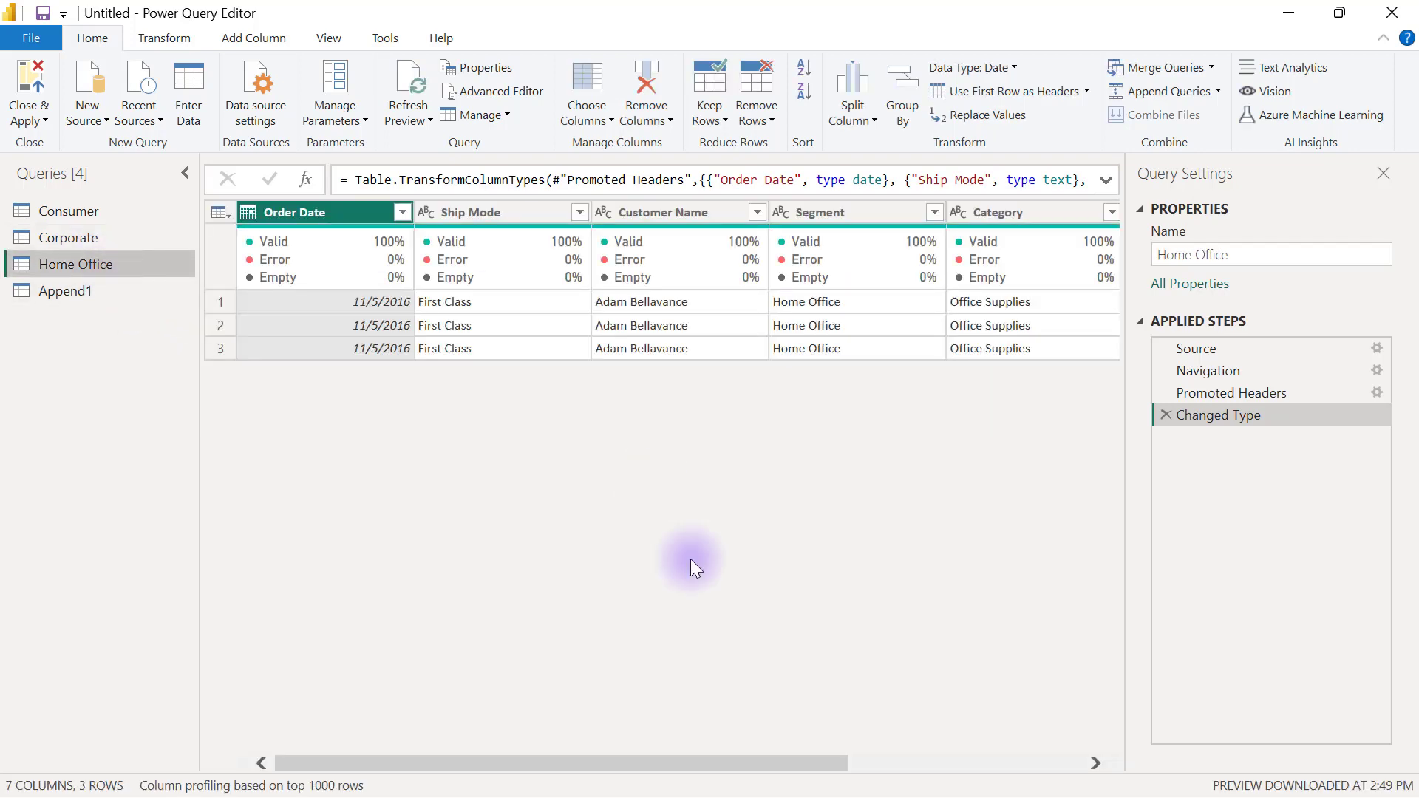
click(846, 212)
drag(804, 761, 982, 746)
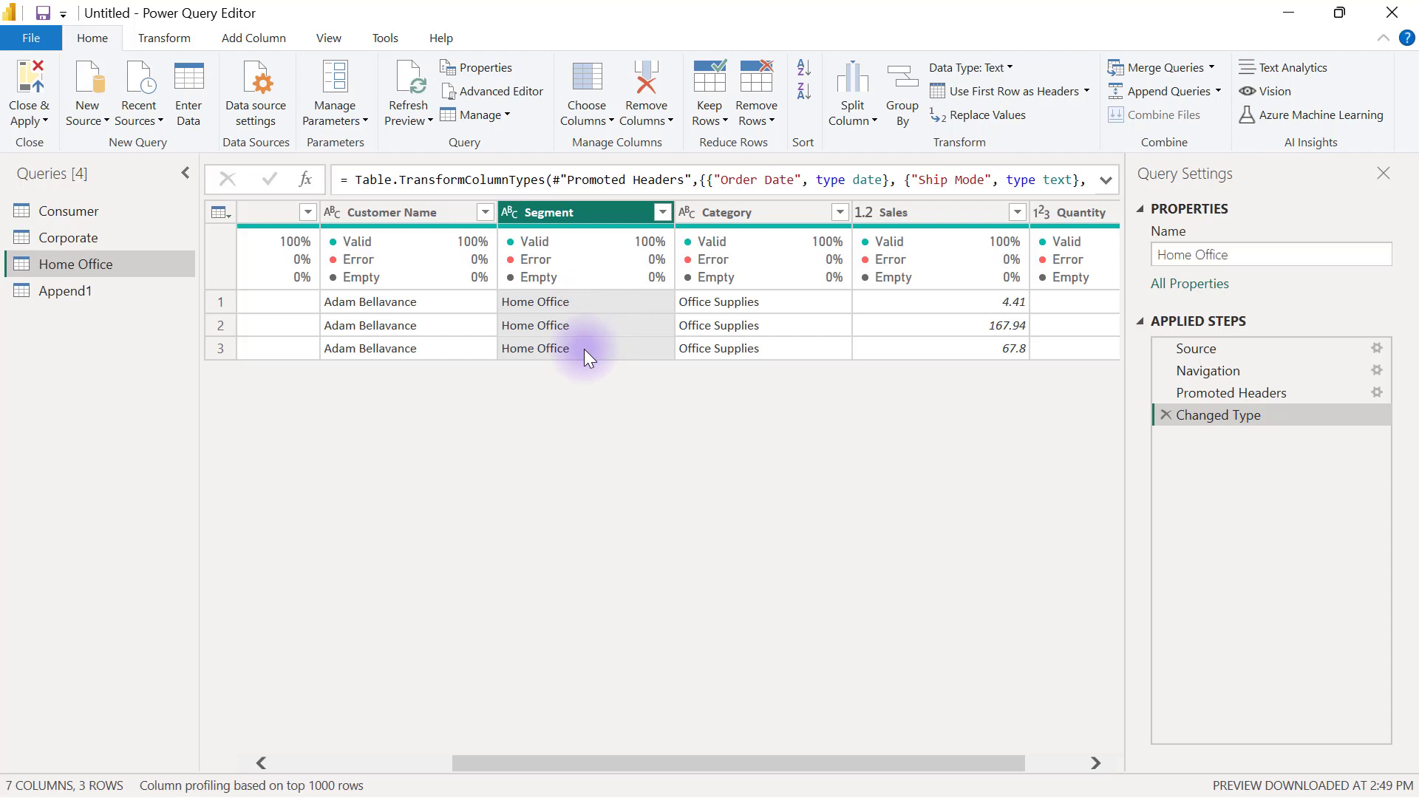
Step: Review the Consumer query's Segment column and compare the Sales column across the Consumer, Corporate and Home Office queries
click(83, 216)
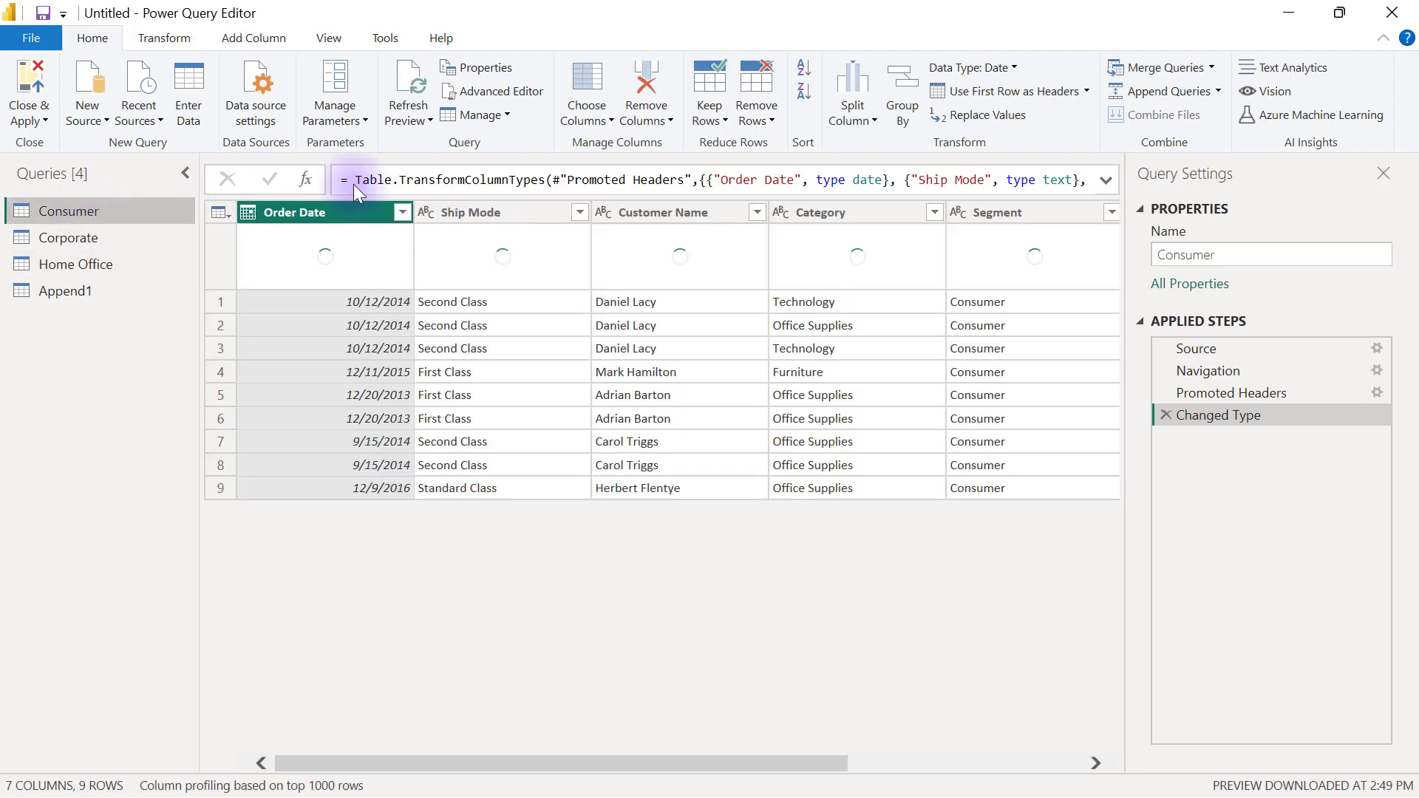
drag(693, 762, 955, 728)
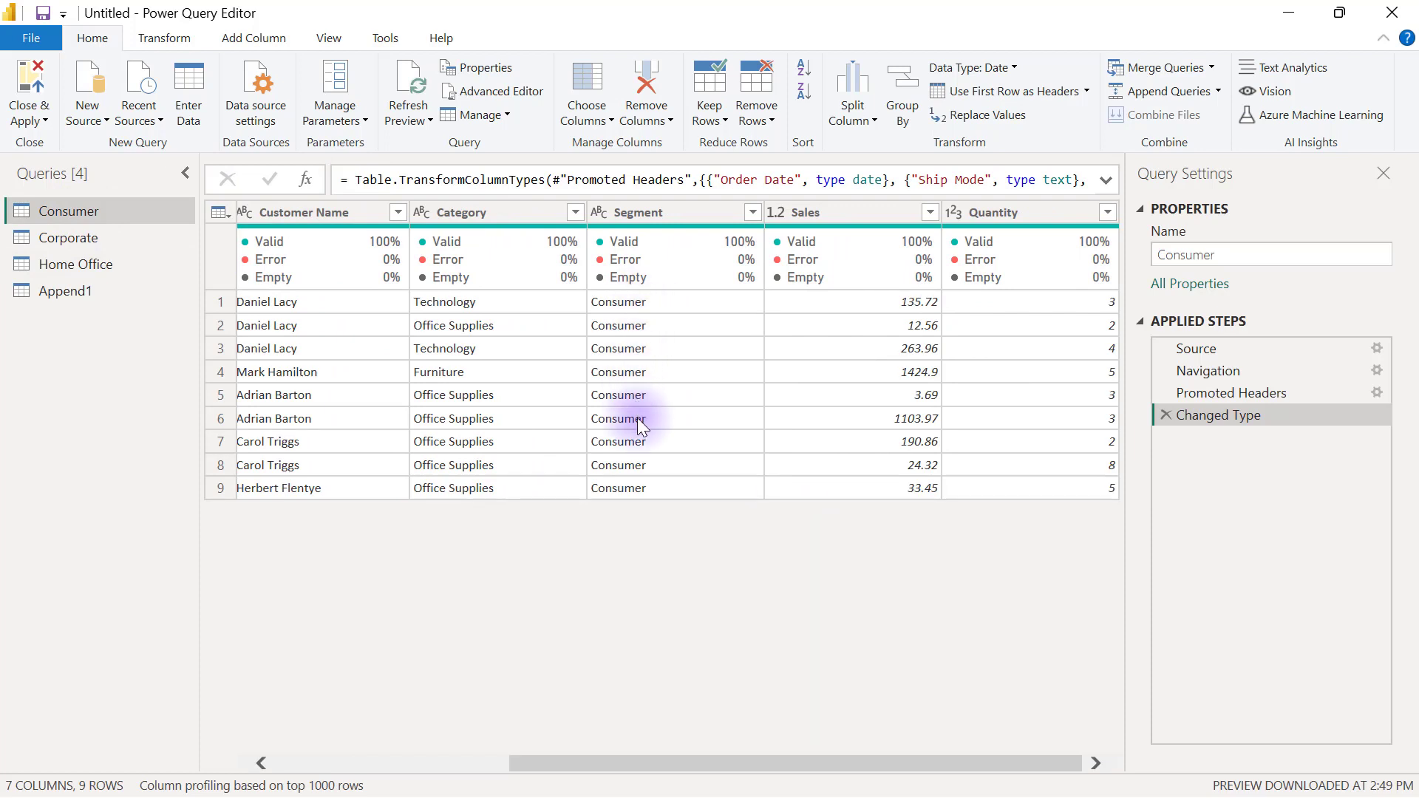
click(640, 221)
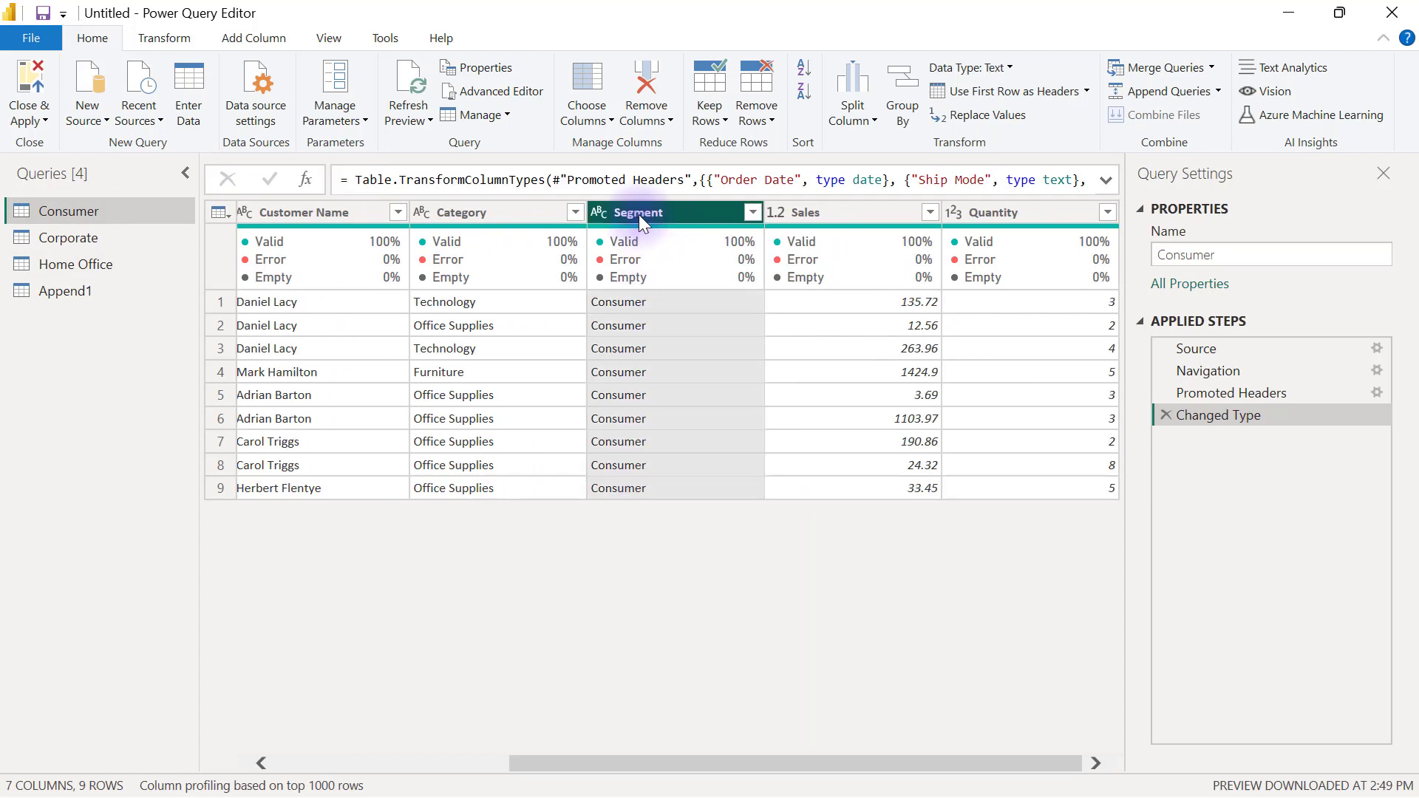
click(853, 210)
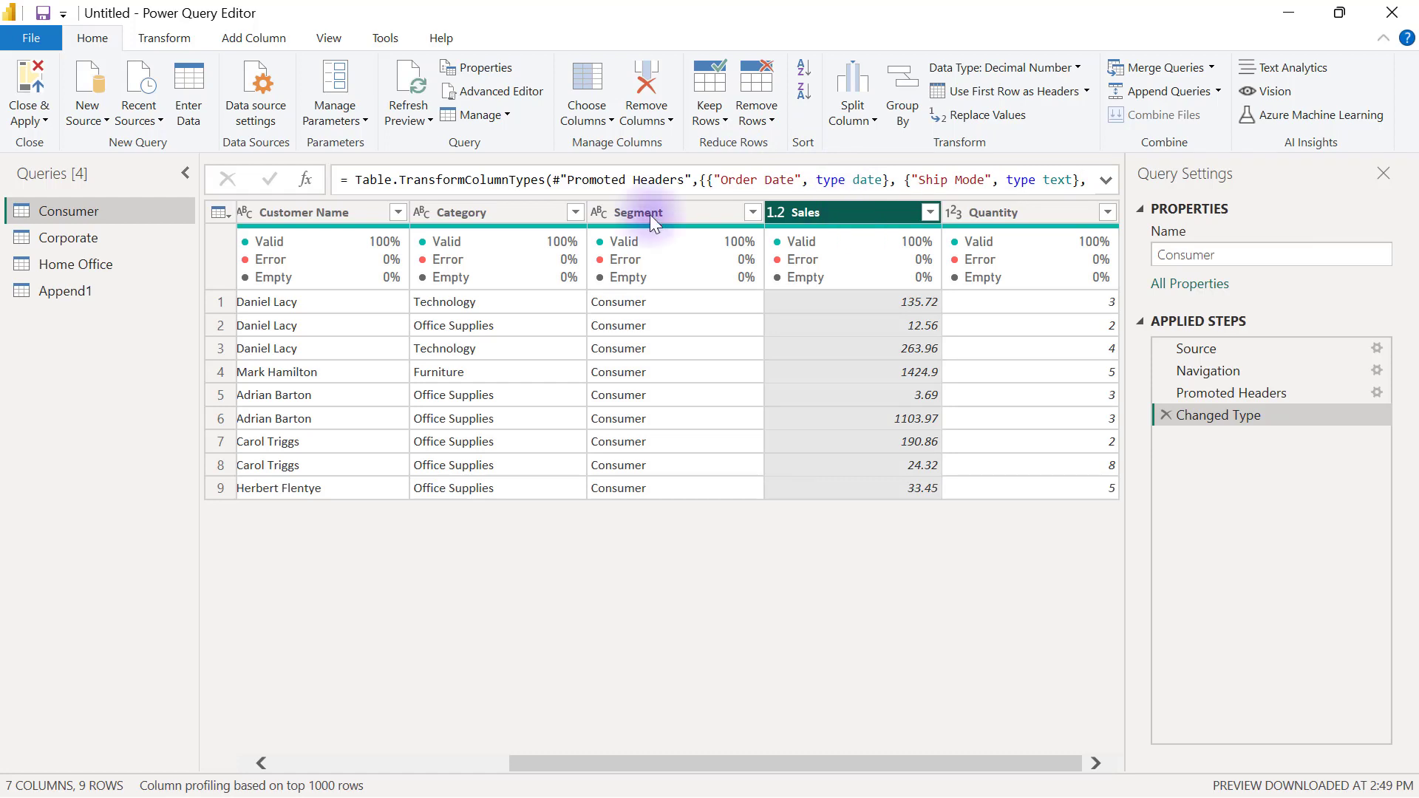
click(77, 237)
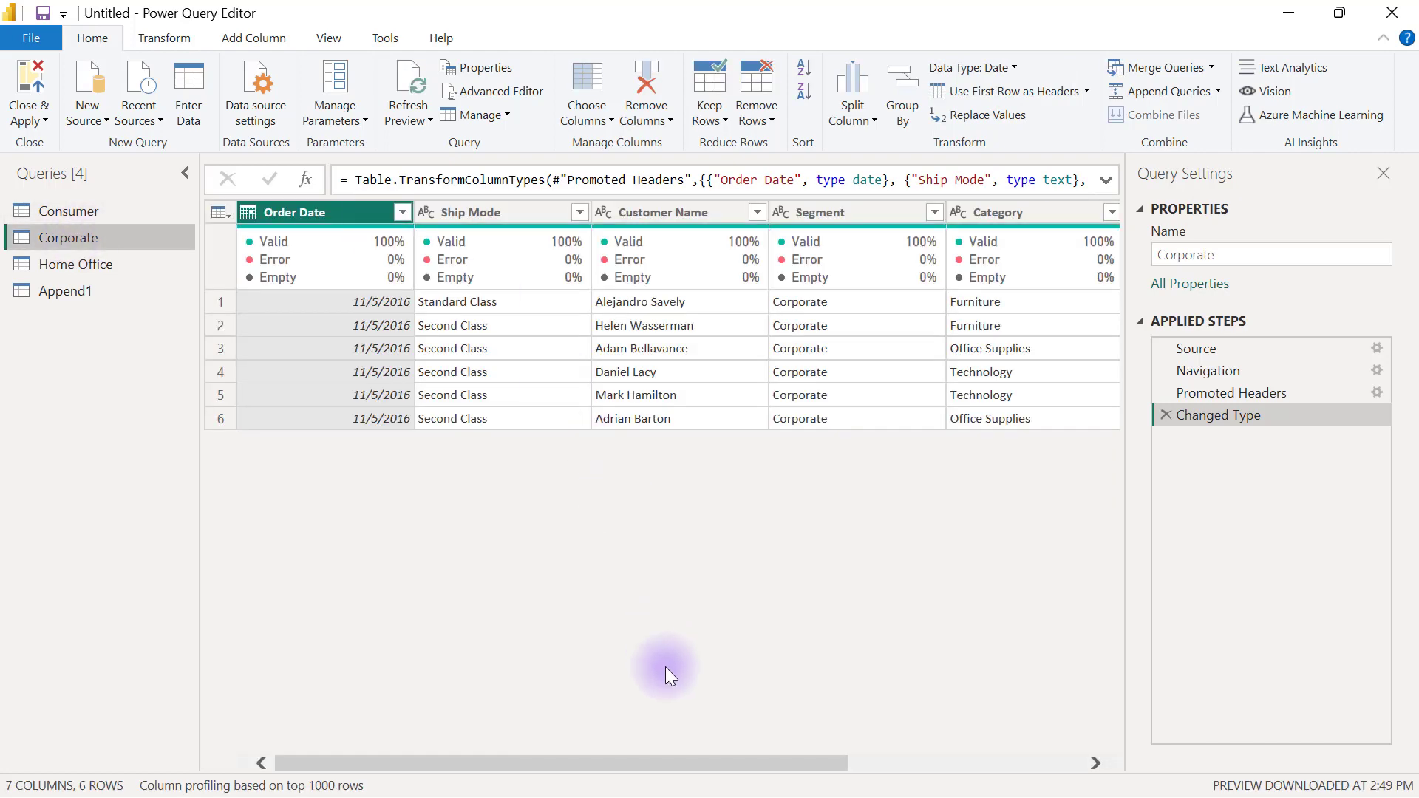
drag(702, 755, 937, 710)
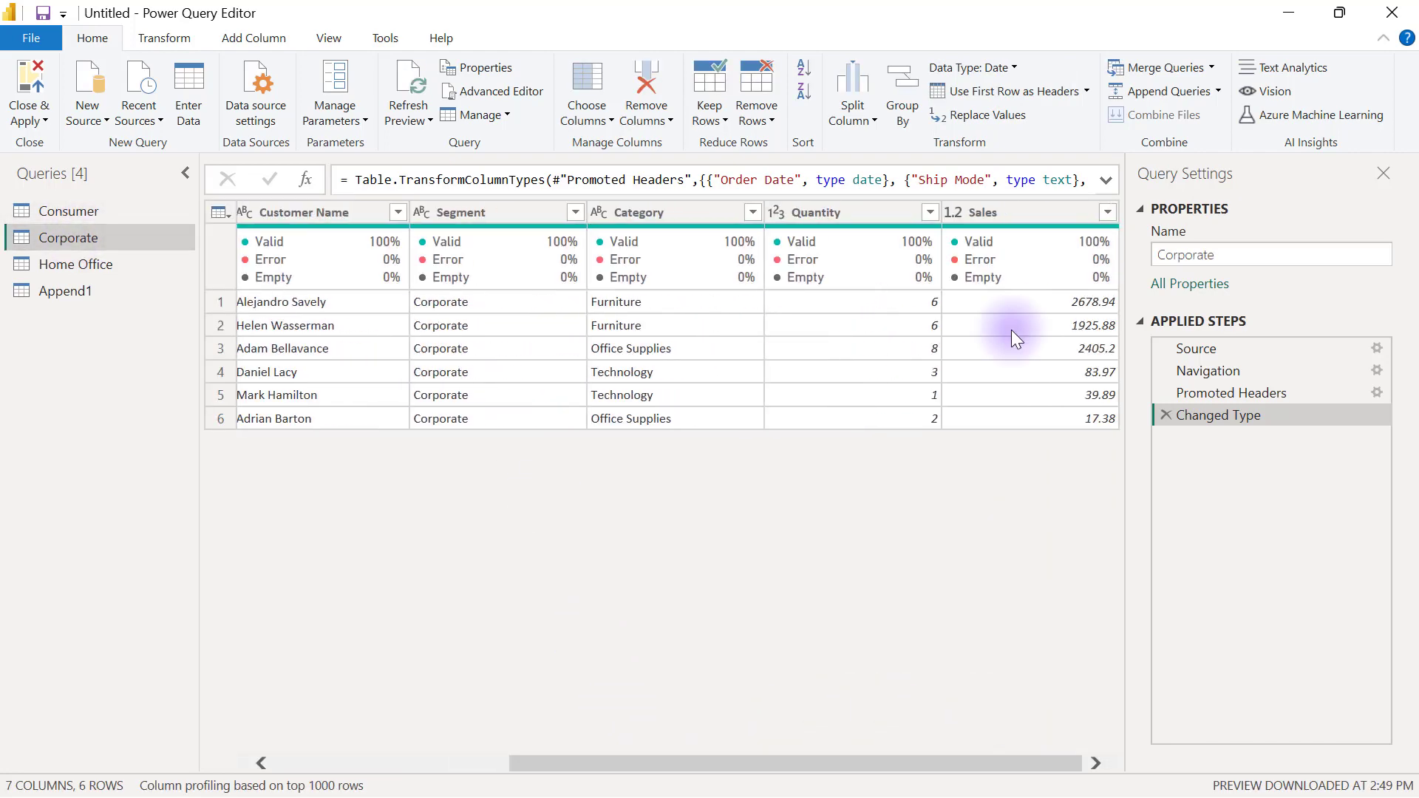
click(1031, 213)
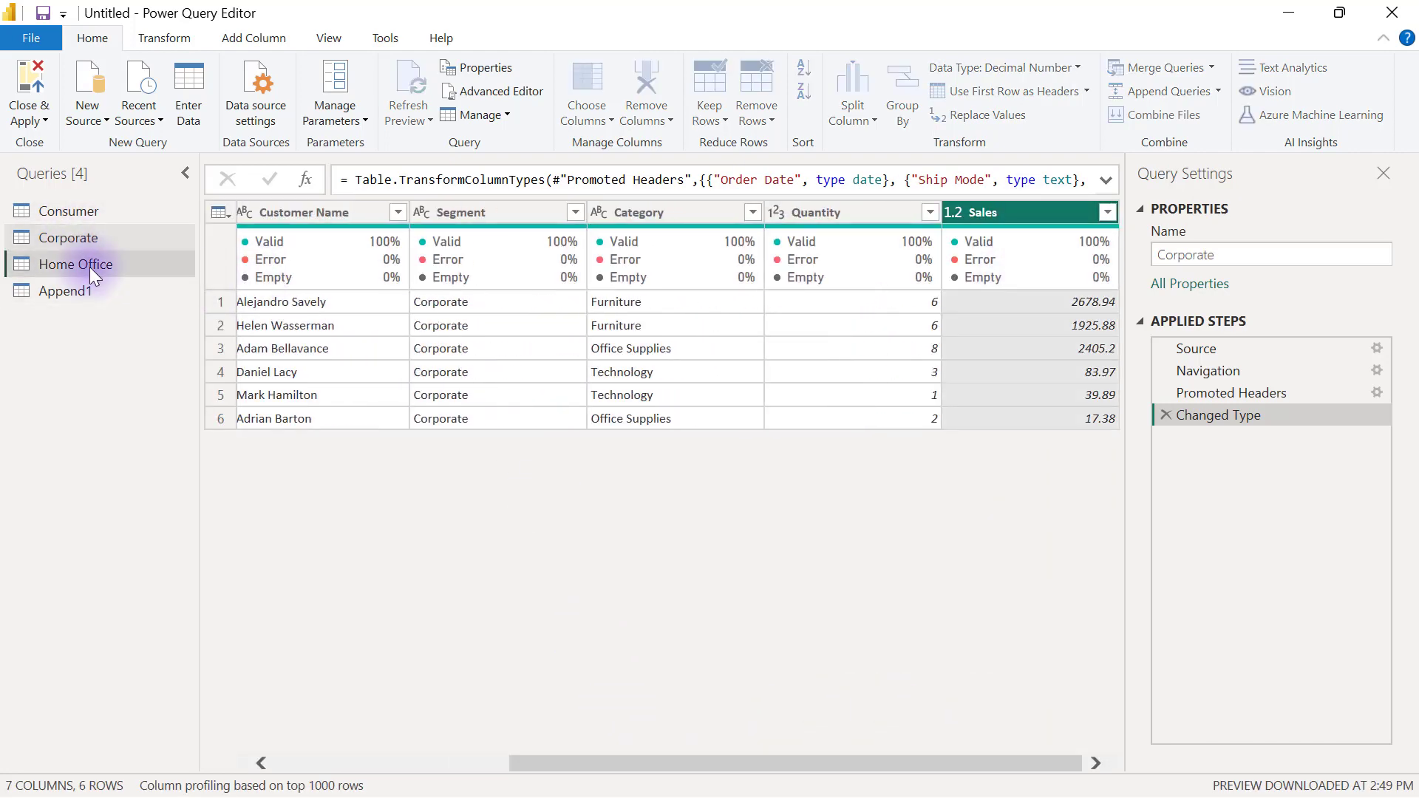
click(90, 266)
drag(654, 760, 1018, 694)
click(822, 214)
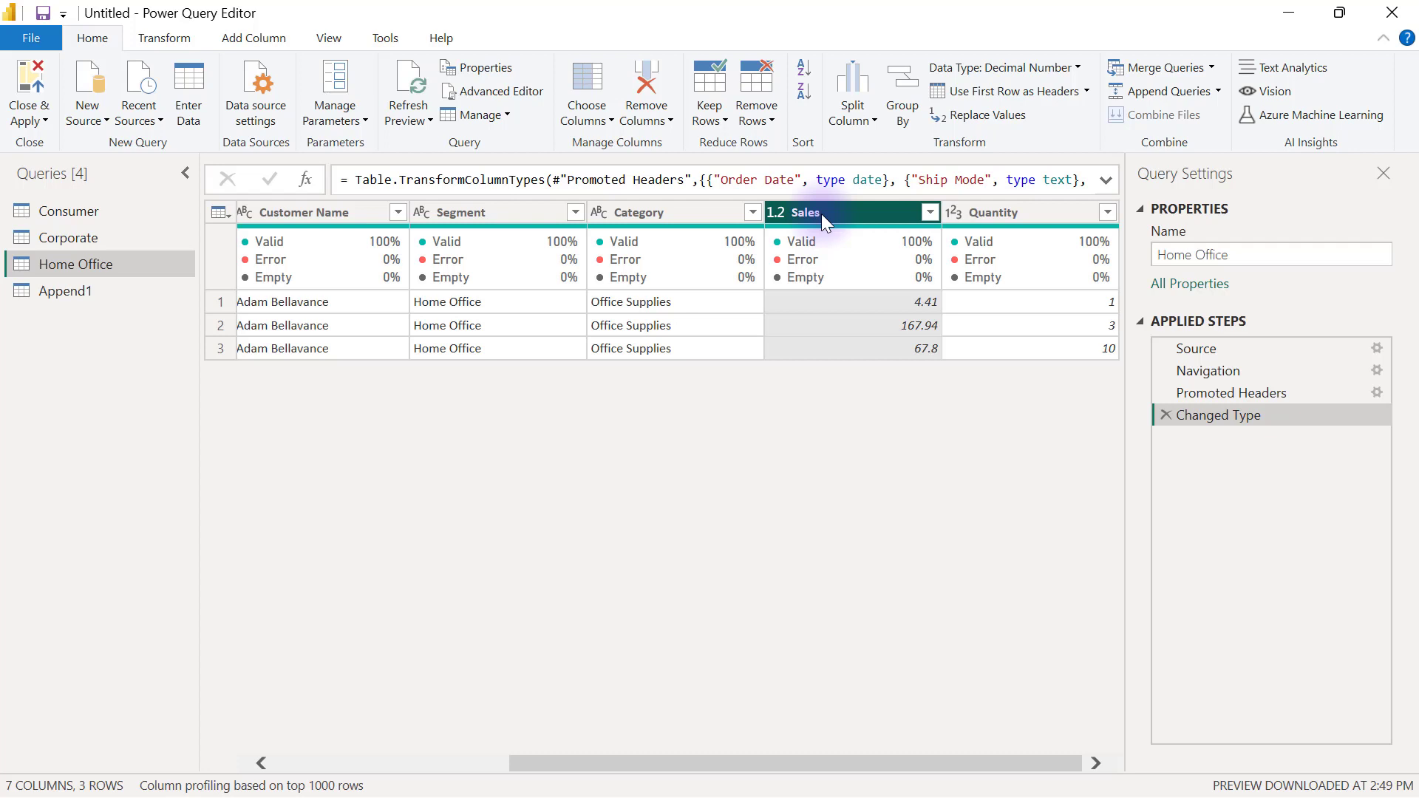
Step: Inspect the Segment and Quantity columns of the Append1 query, which combines the three tables
click(74, 294)
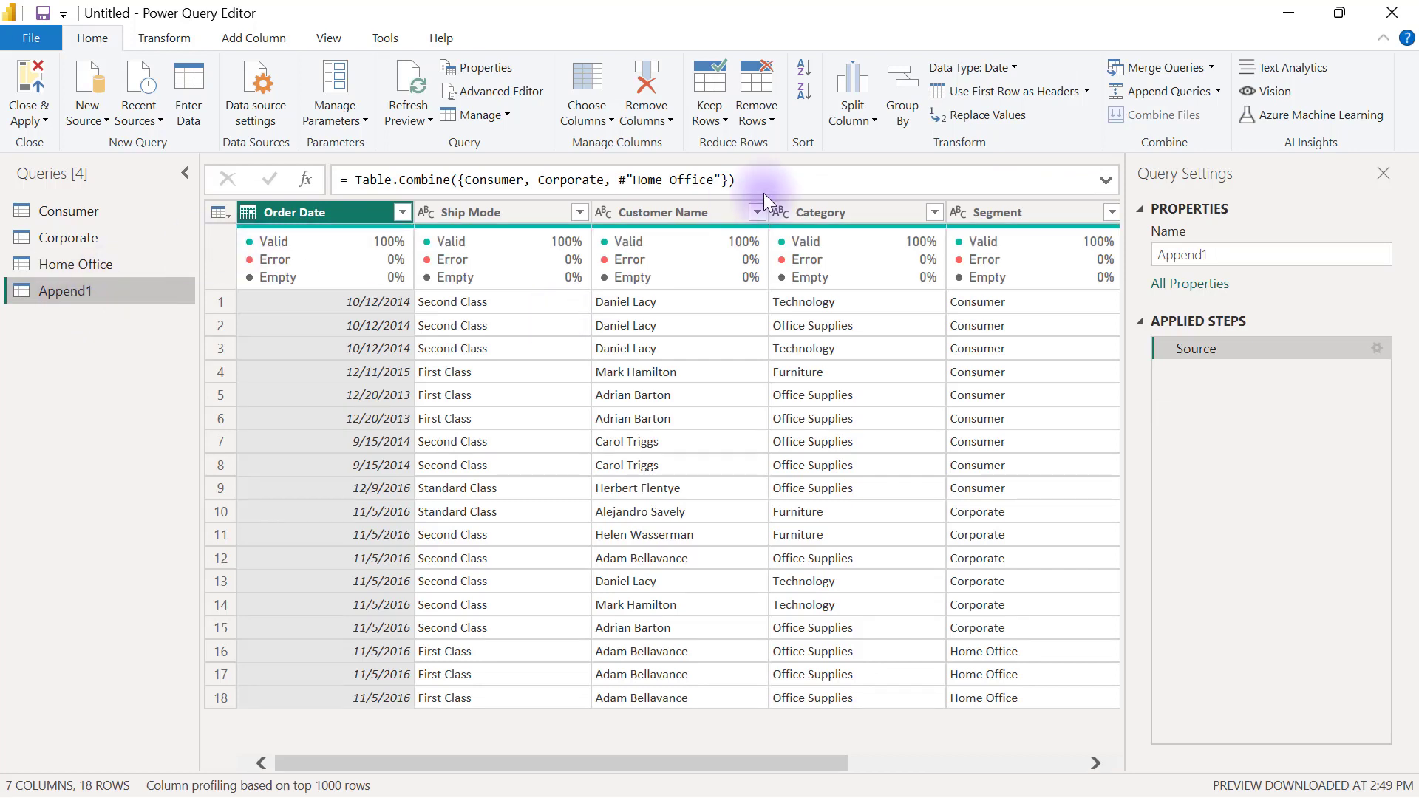
click(995, 211)
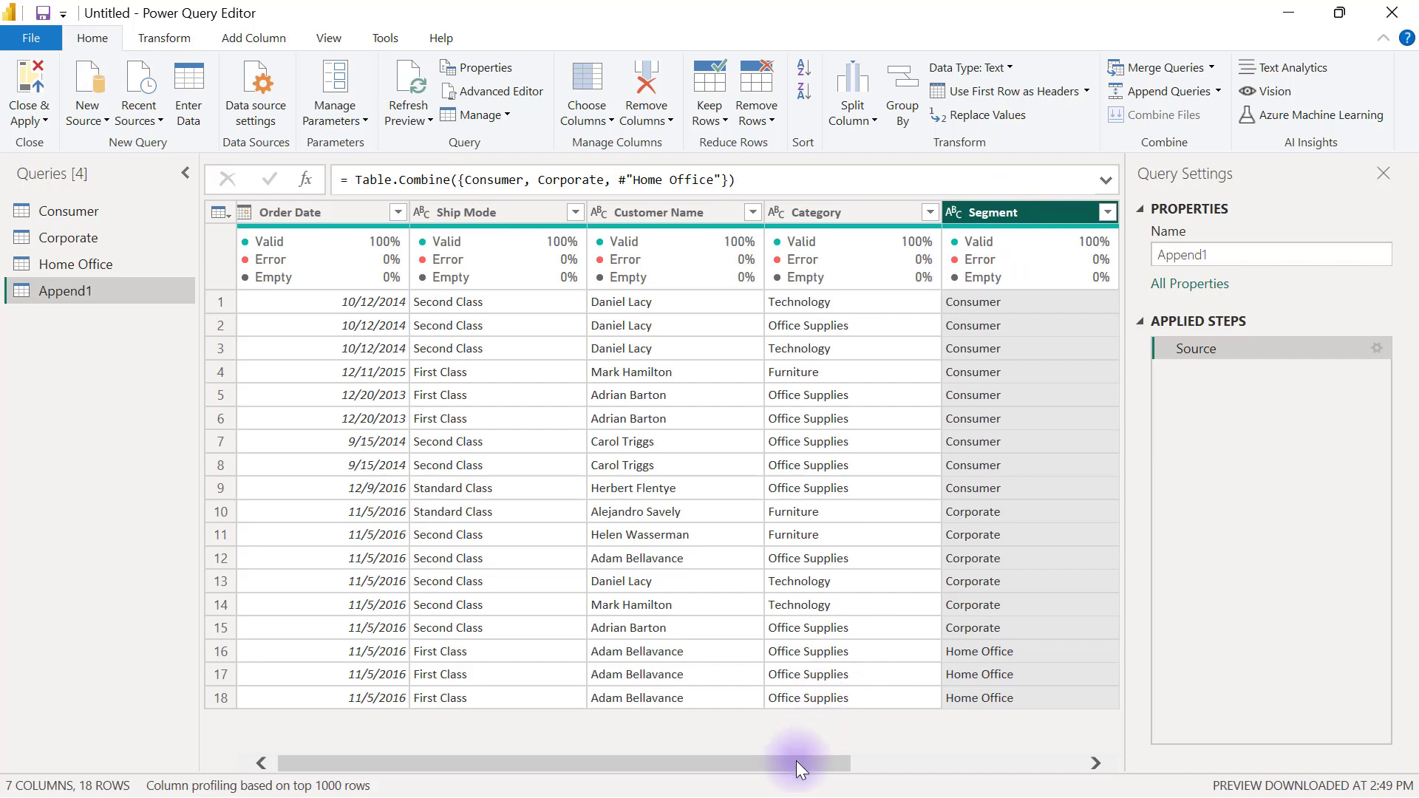
drag(796, 761, 1042, 747)
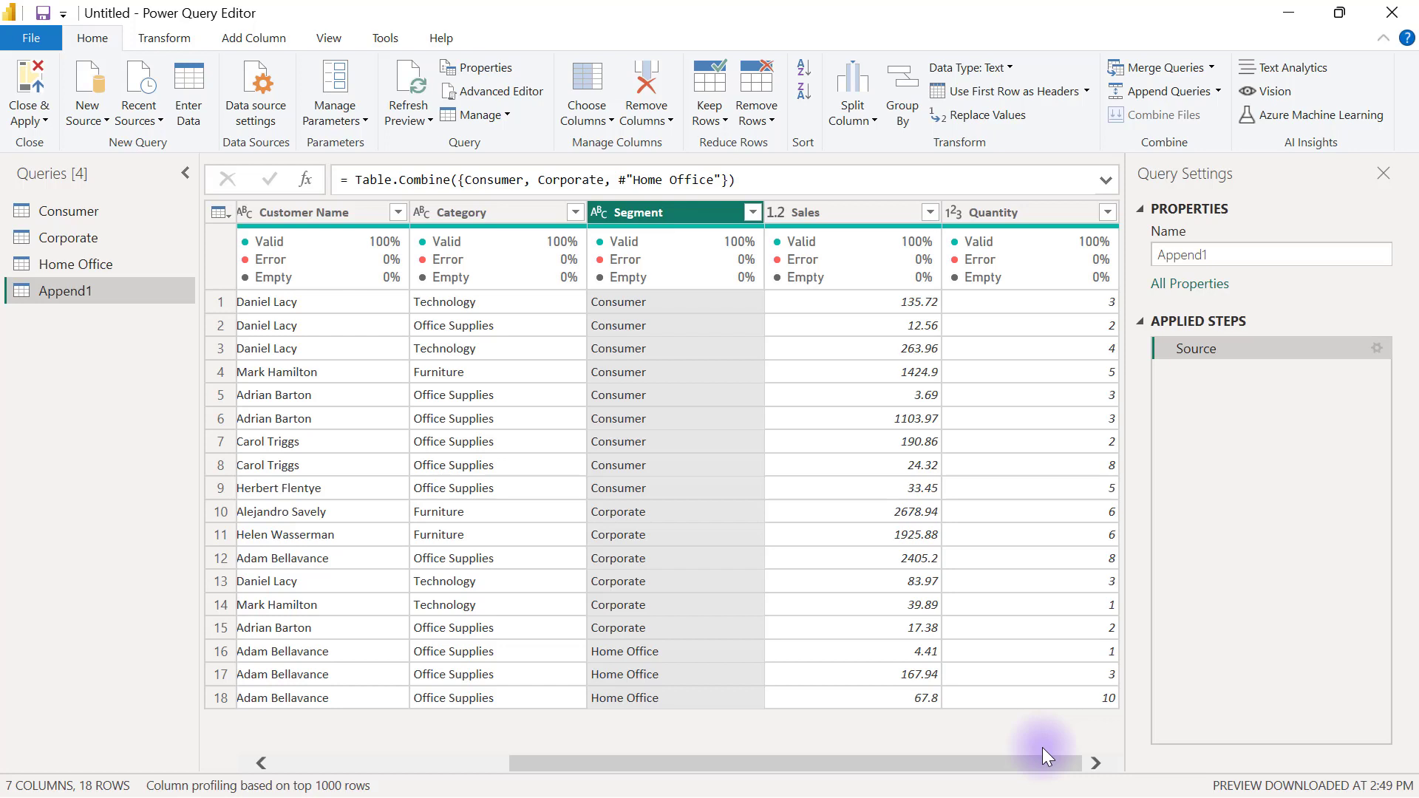
click(1016, 213)
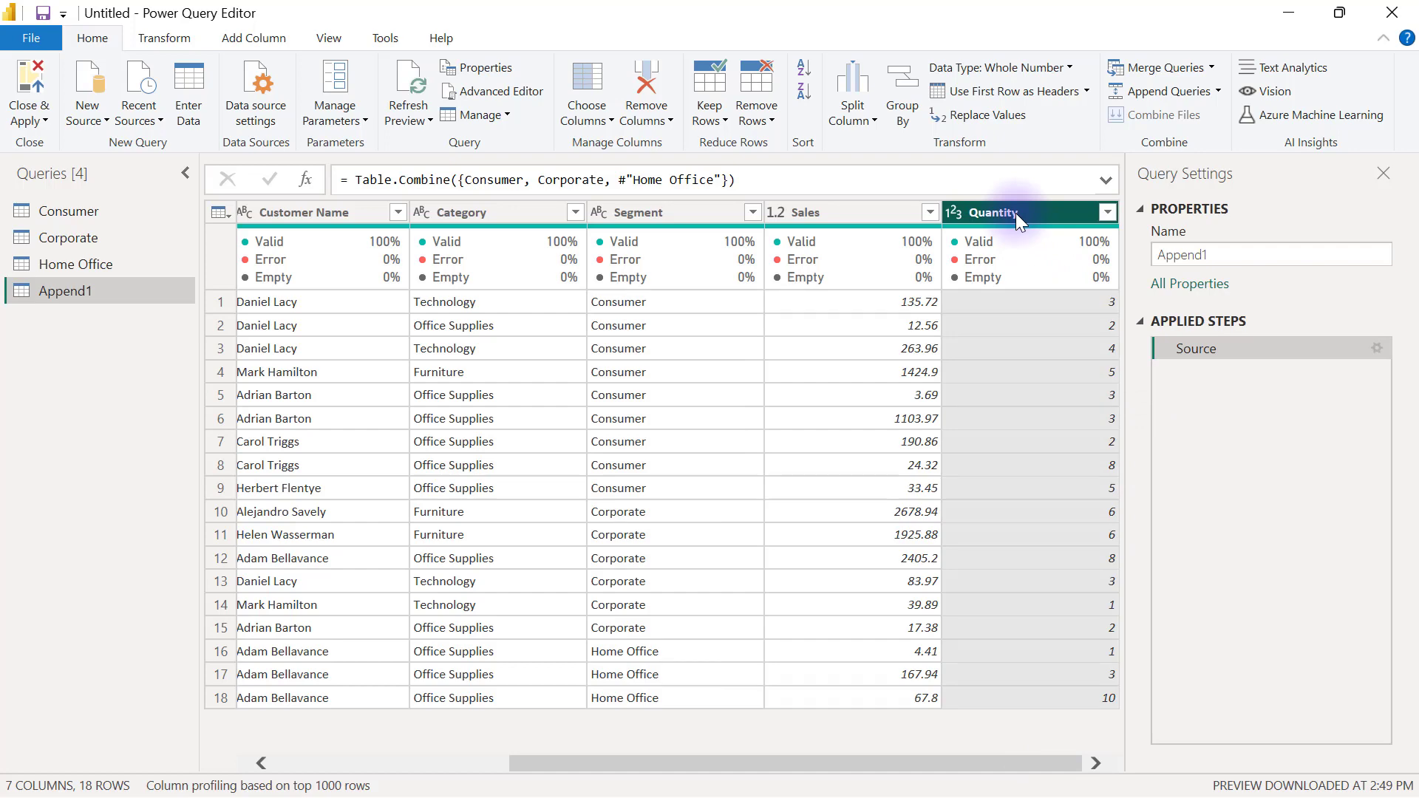
Step: Compare the position of the Quantity column in the Home Office and Corporate queries
click(116, 262)
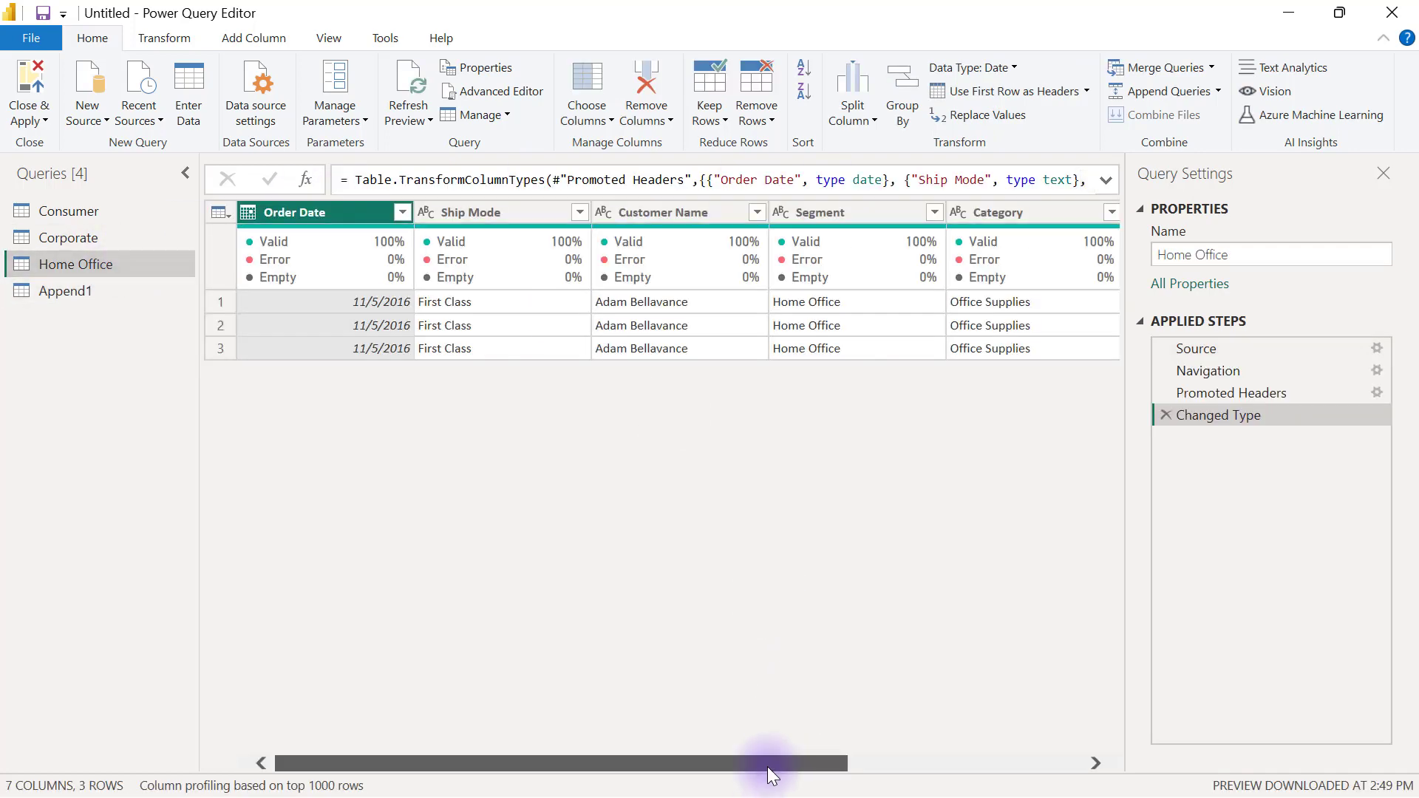
drag(767, 766, 1001, 766)
click(1018, 213)
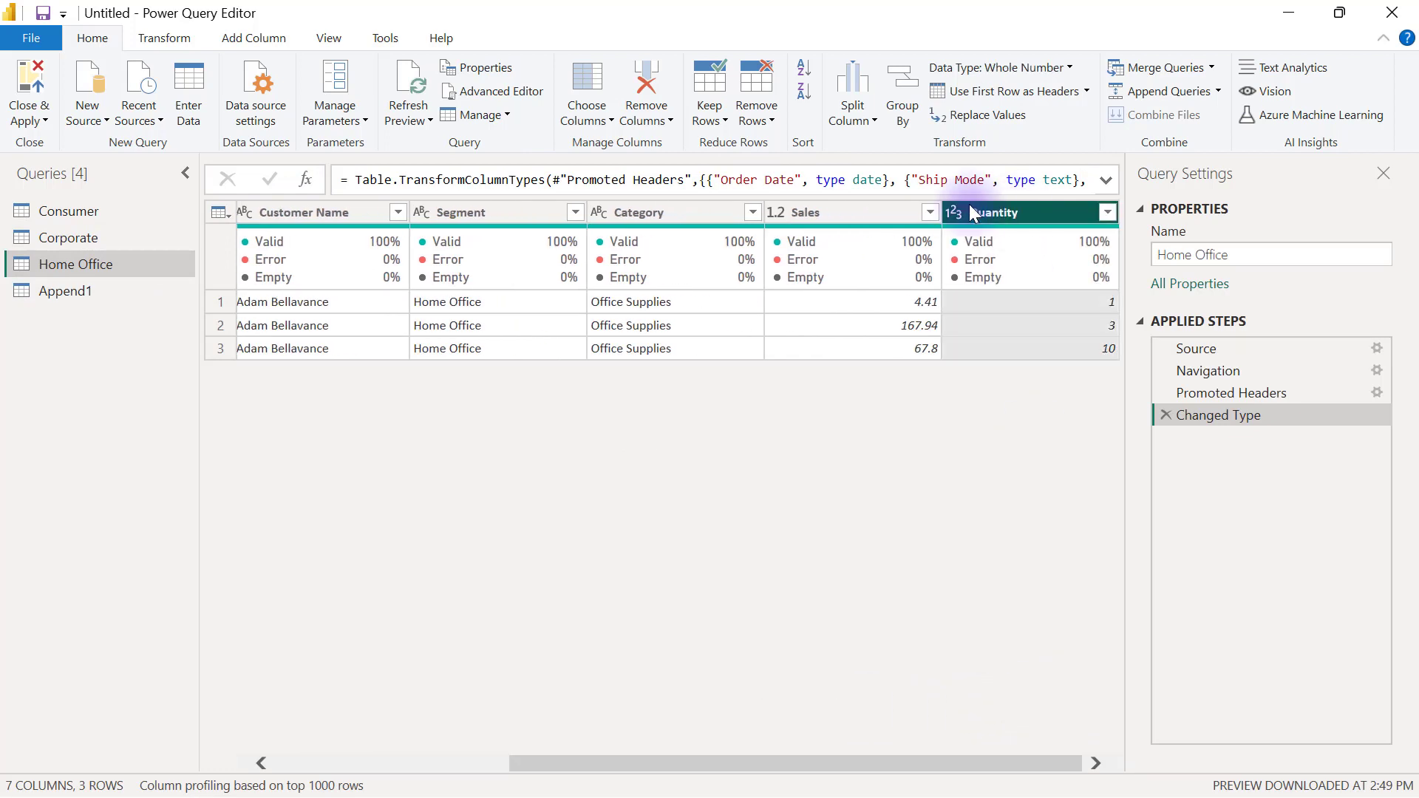
click(81, 237)
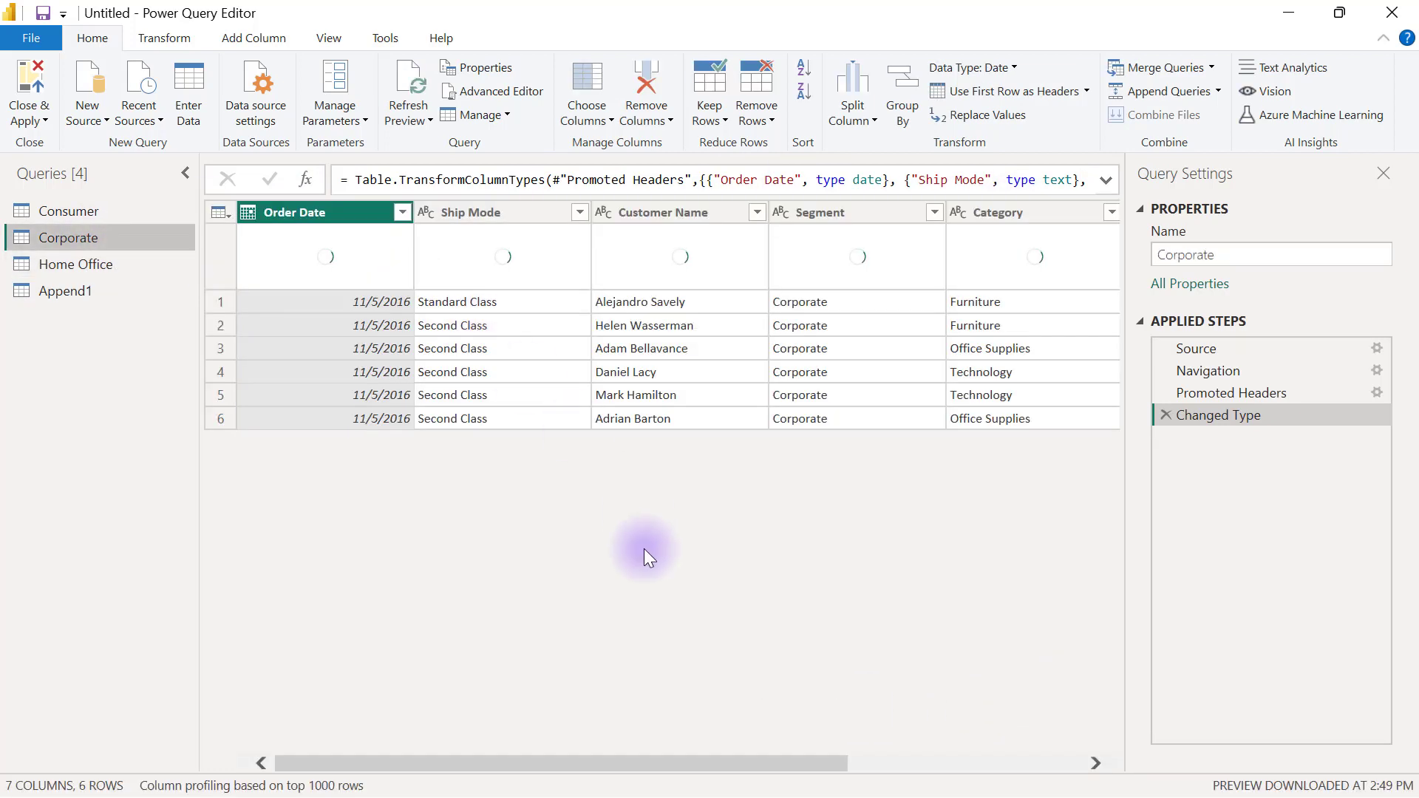
drag(699, 761, 933, 762)
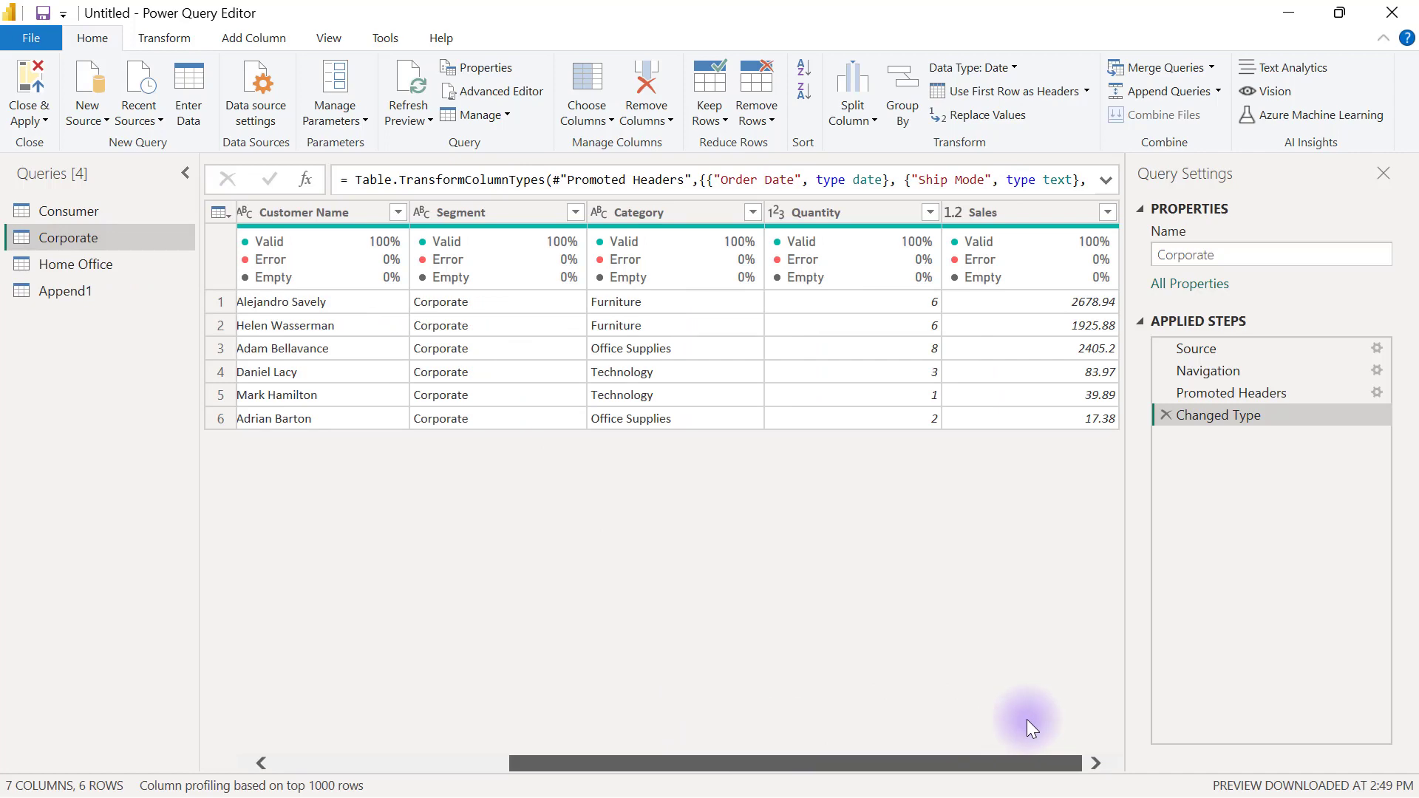
click(824, 214)
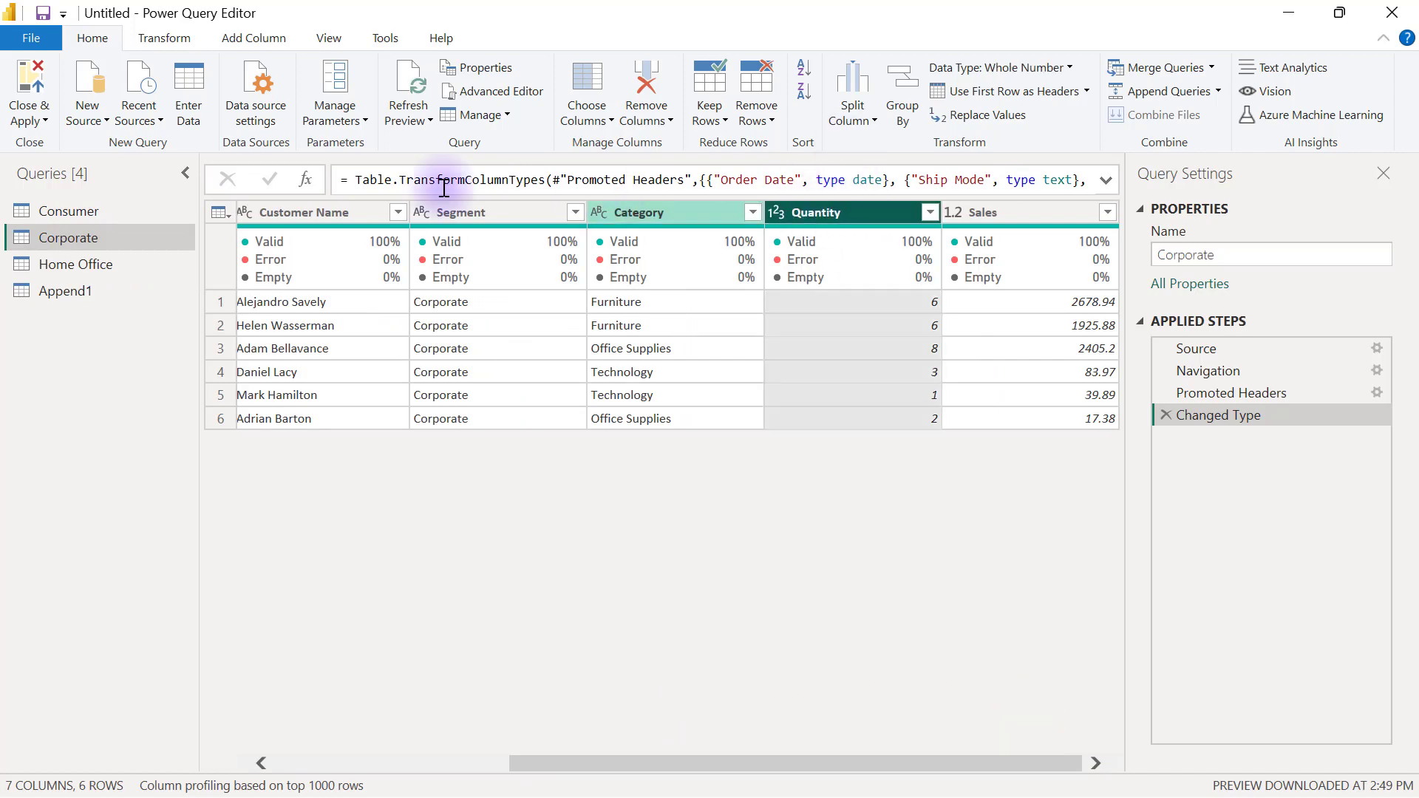
Step: Check the position of the Quantity column in the Consumer query
click(104, 209)
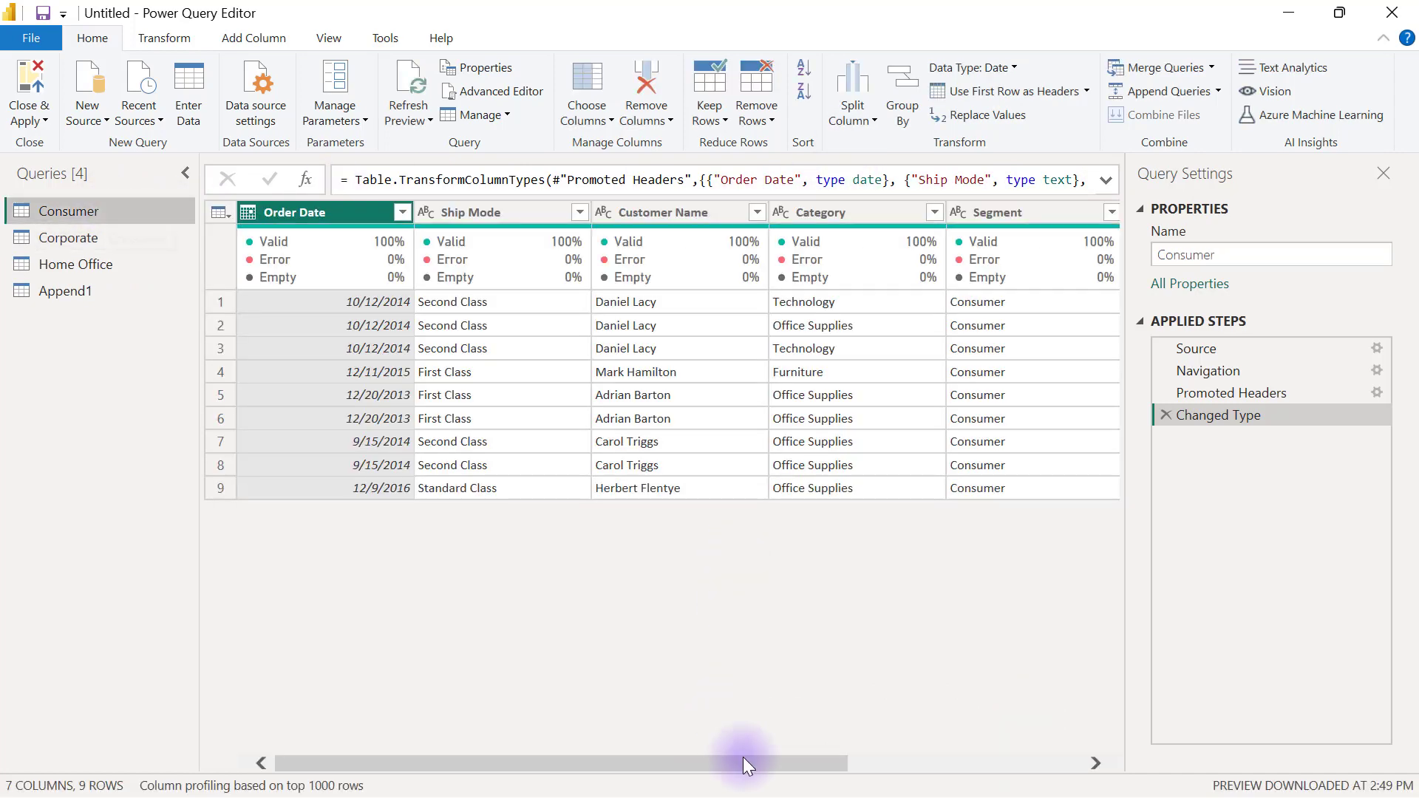
drag(743, 764, 1099, 708)
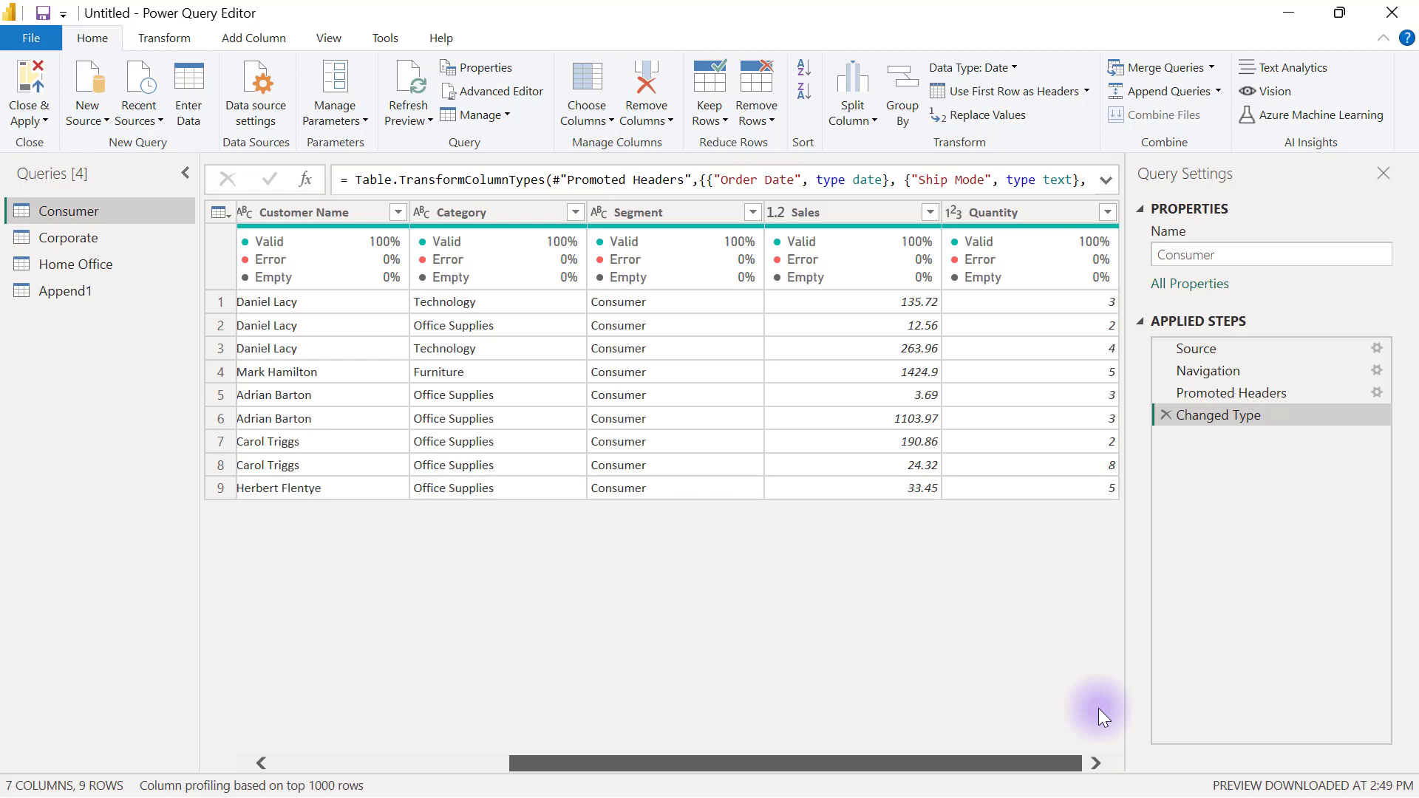
click(1022, 209)
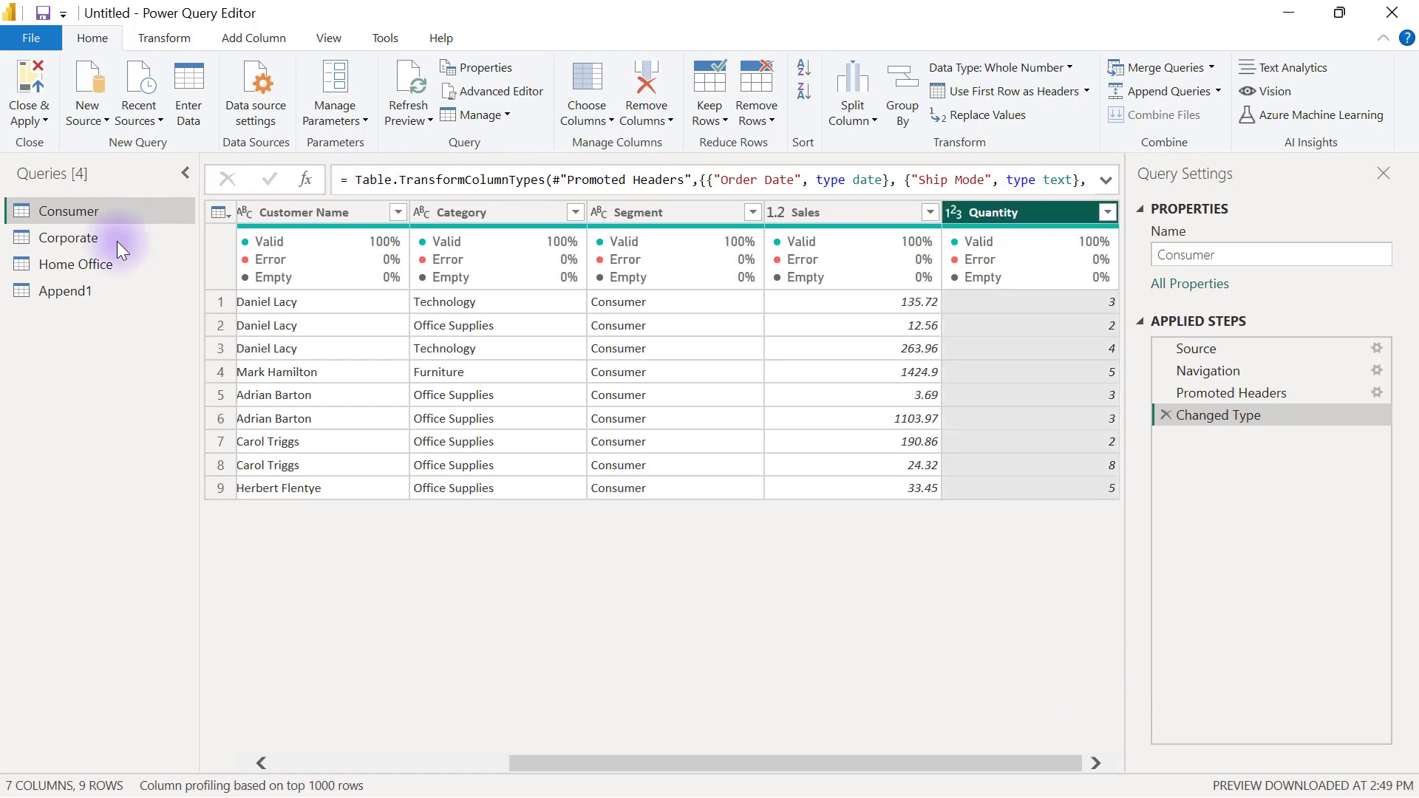
Step: Revisit the Corporate query and examine where the Quantity column sits in the combined Append1 query
click(86, 249)
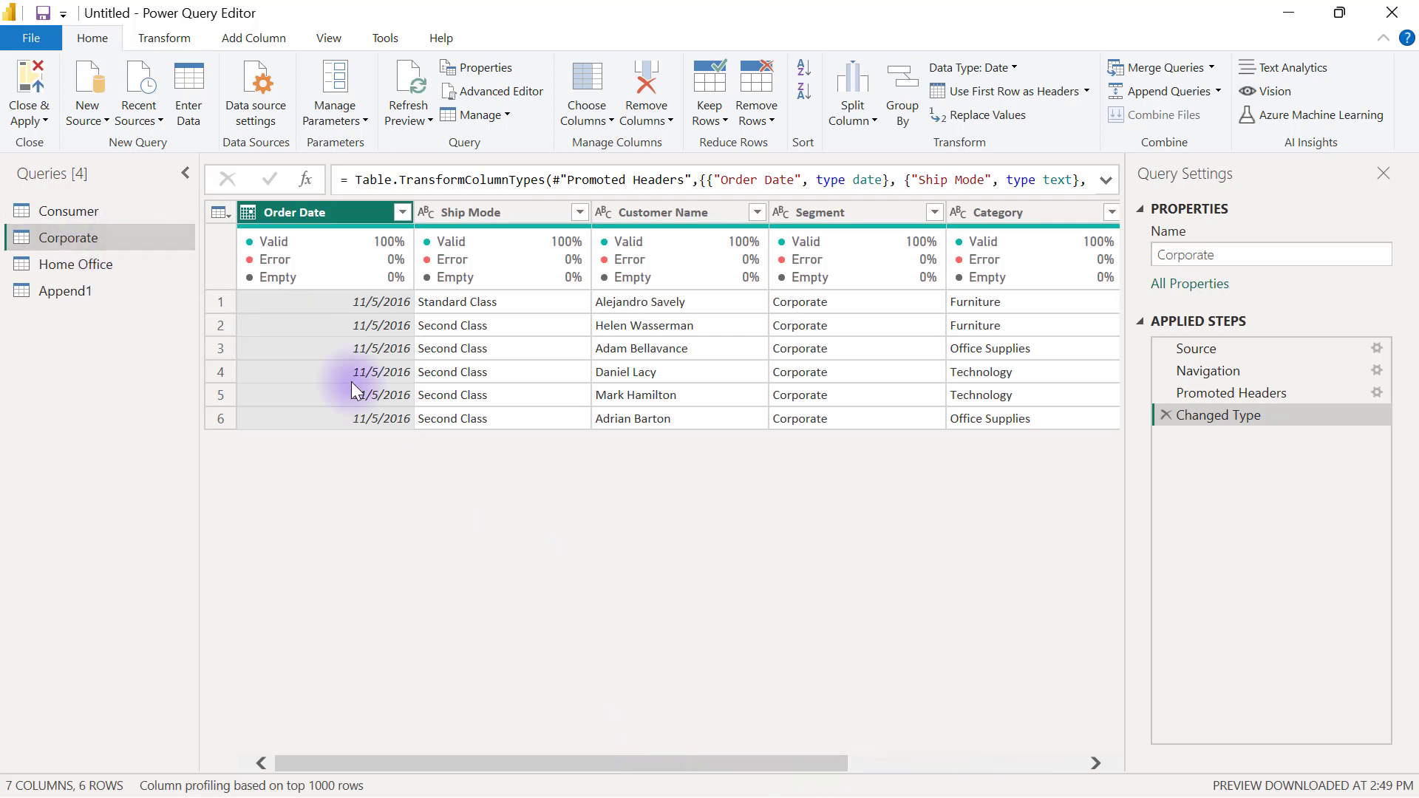
click(122, 293)
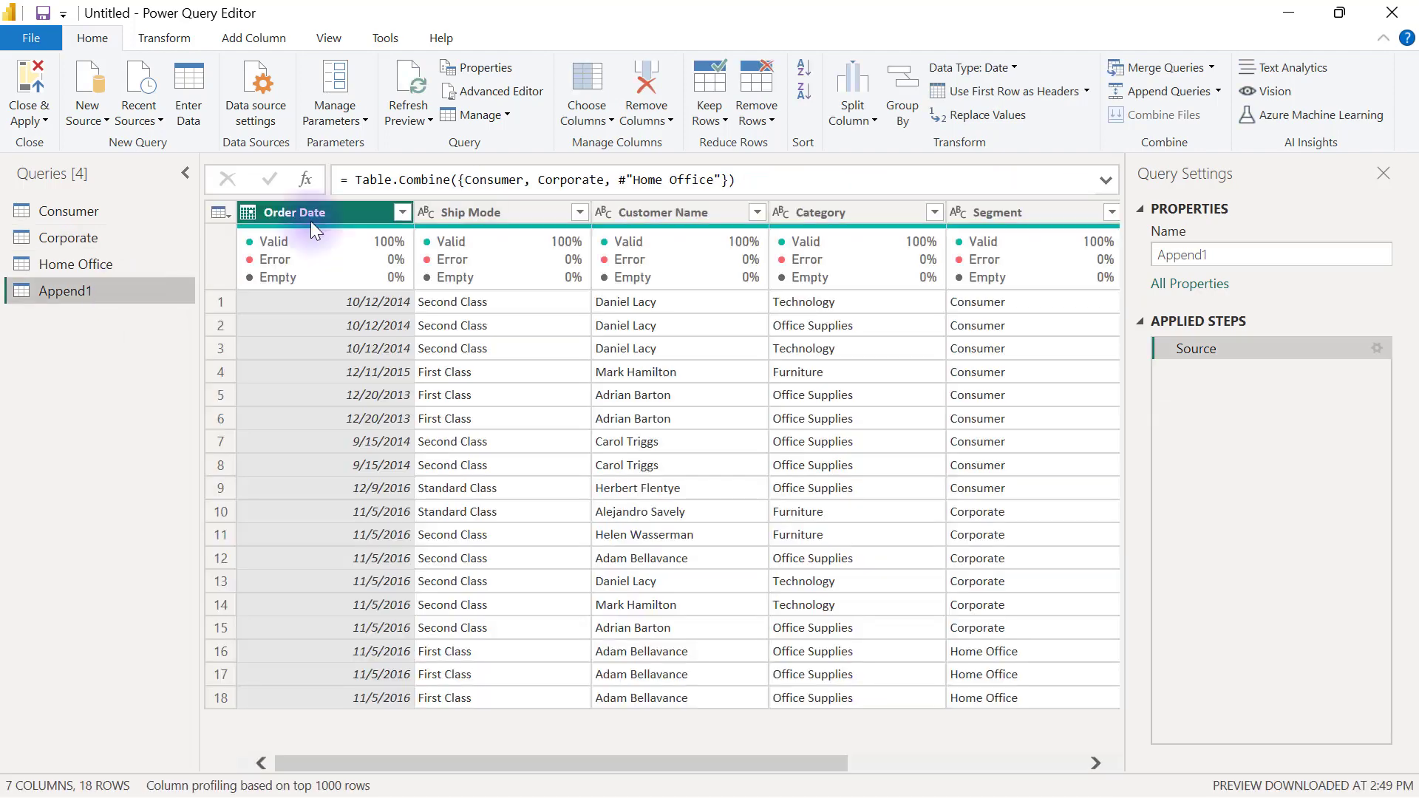
drag(738, 765, 1038, 713)
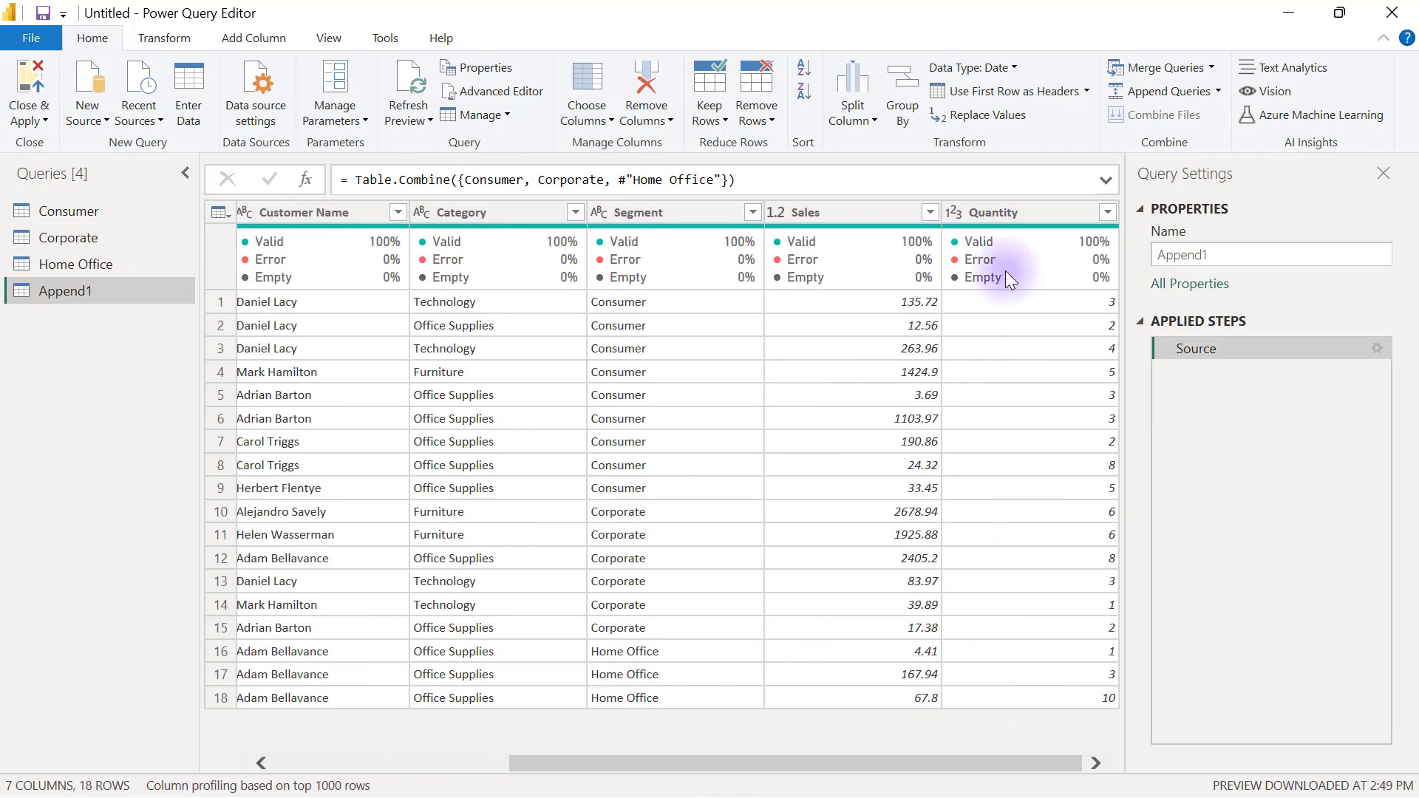
click(1013, 212)
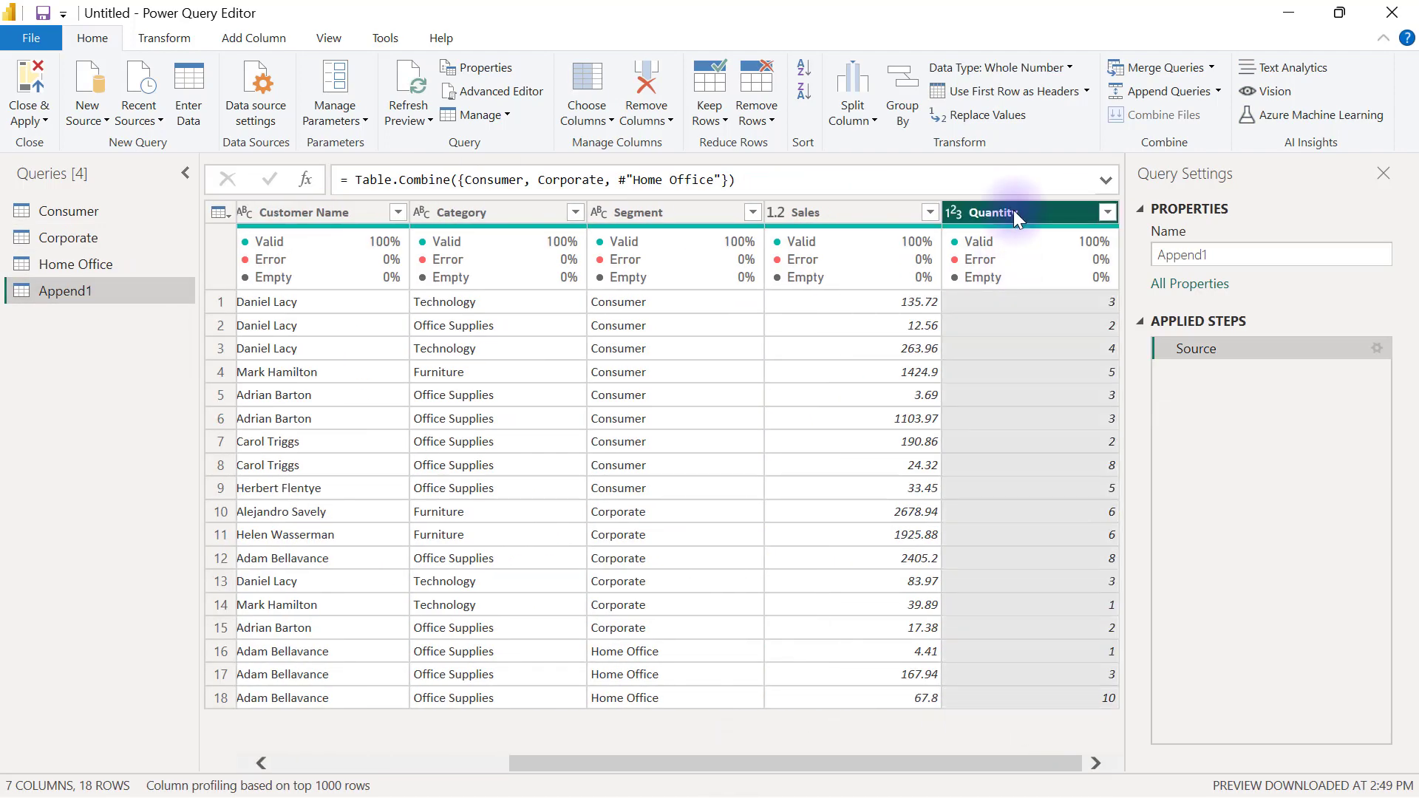